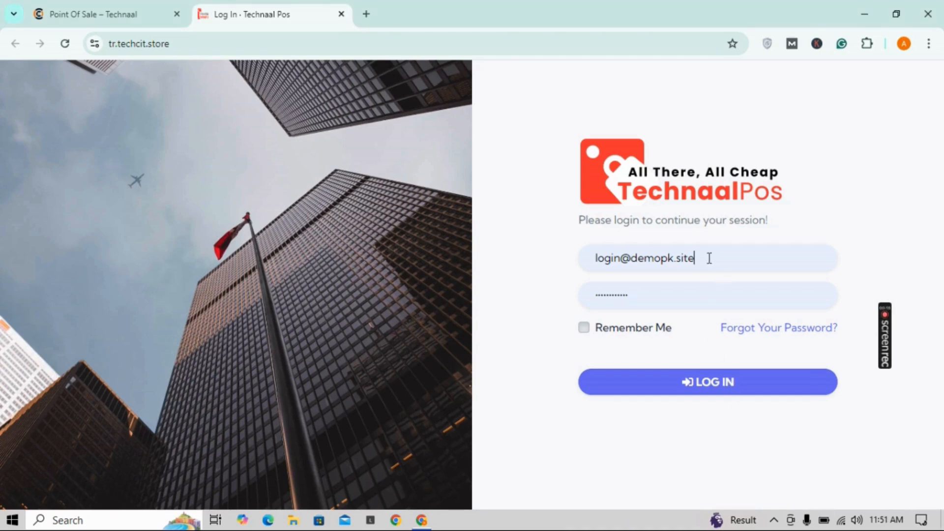
Step: Replace the login e-mail with the admin account's address and retype the account password
left_click_drag(709, 260, 569, 267)
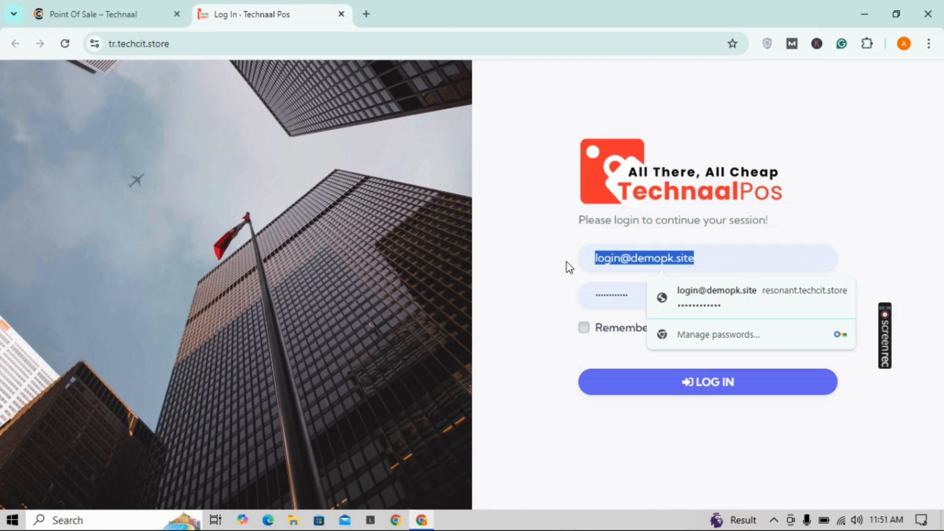
type("admin@example.com")
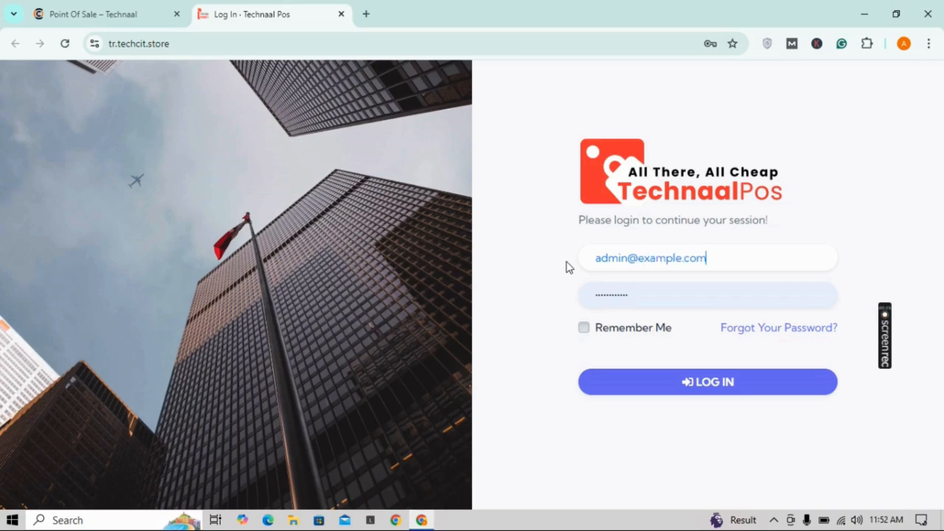
left_click(633, 298)
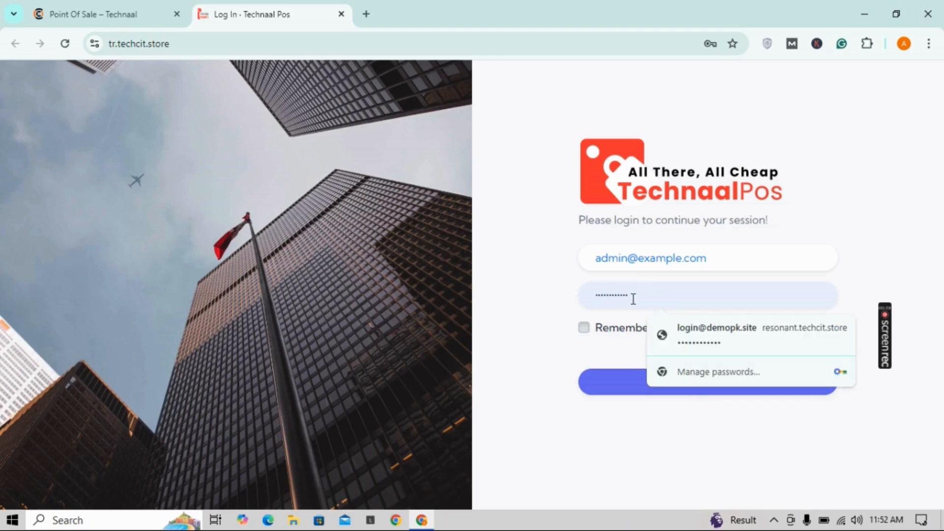
key("BackSpace")
key("BackSpace")
key("BackSpace")
key("BackSpace")
key("BackSpace")
key("BackSpace")
key("BackSpace")
key("BackSpace")
key("BackSpace")
key("BackSpace")
key("BackSpace")
key("BackSpace")
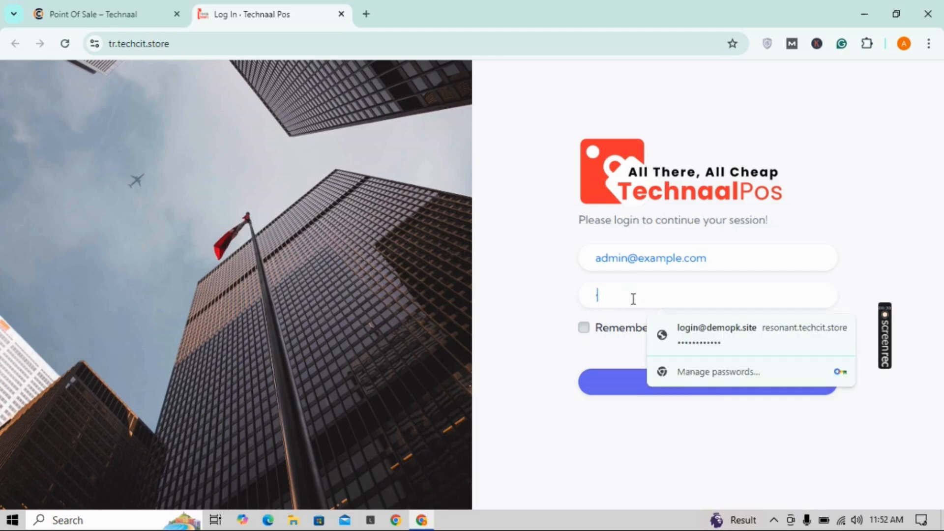
type("123")
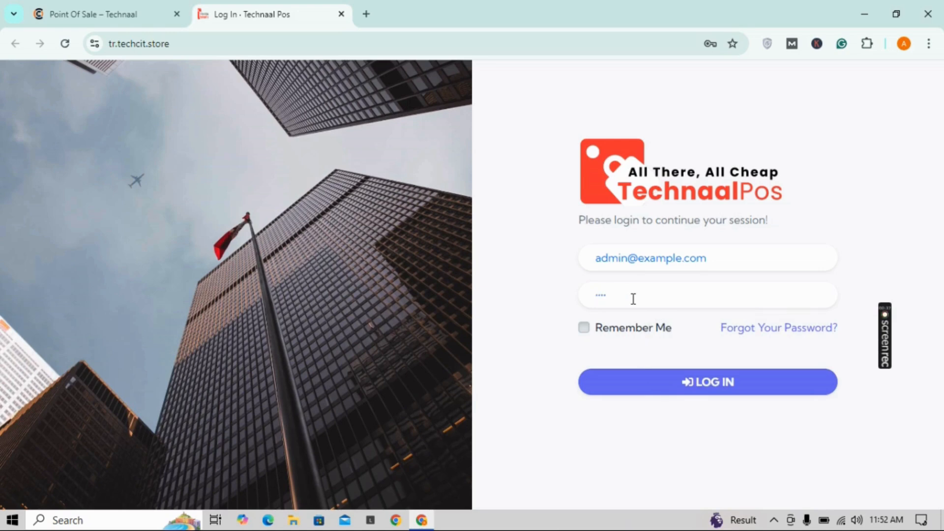
type("456789")
Step: Log in as admin, save the login in Chrome and dismiss the breach warning
left_click(704, 382)
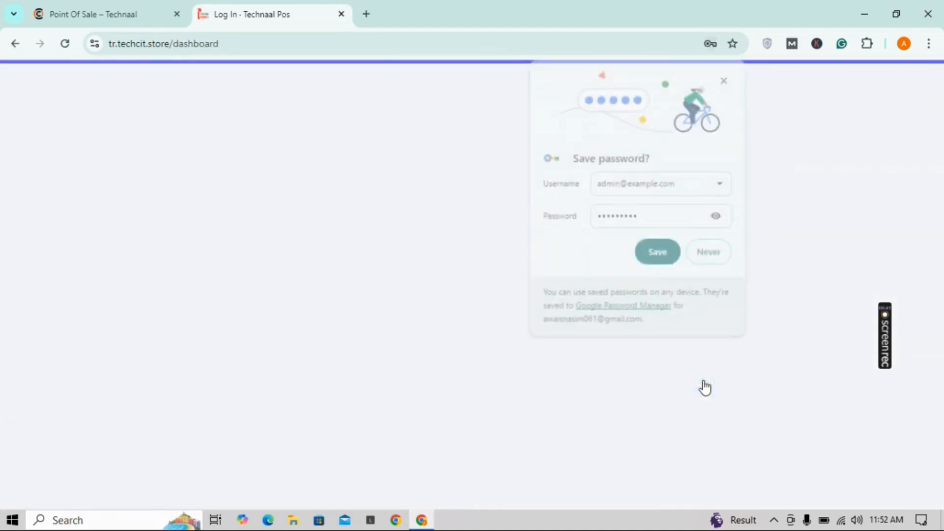
left_click(668, 258)
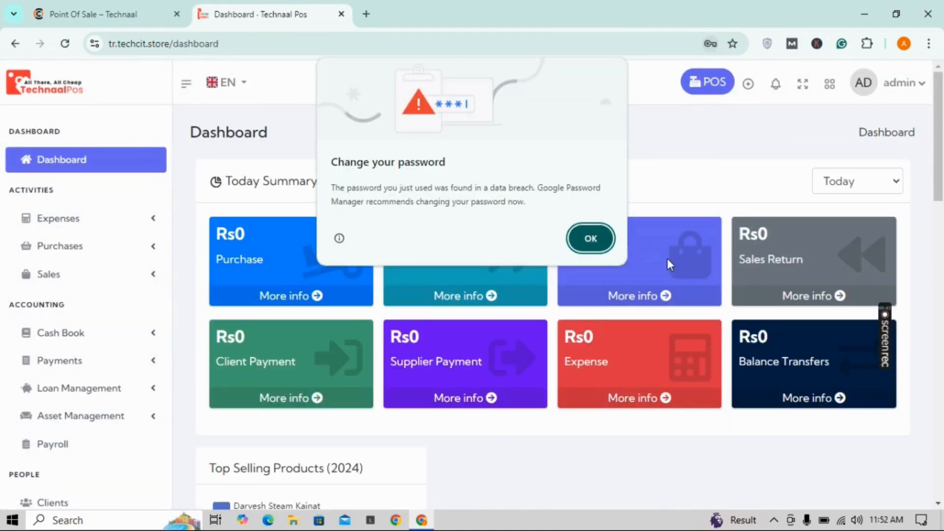
left_click(601, 239)
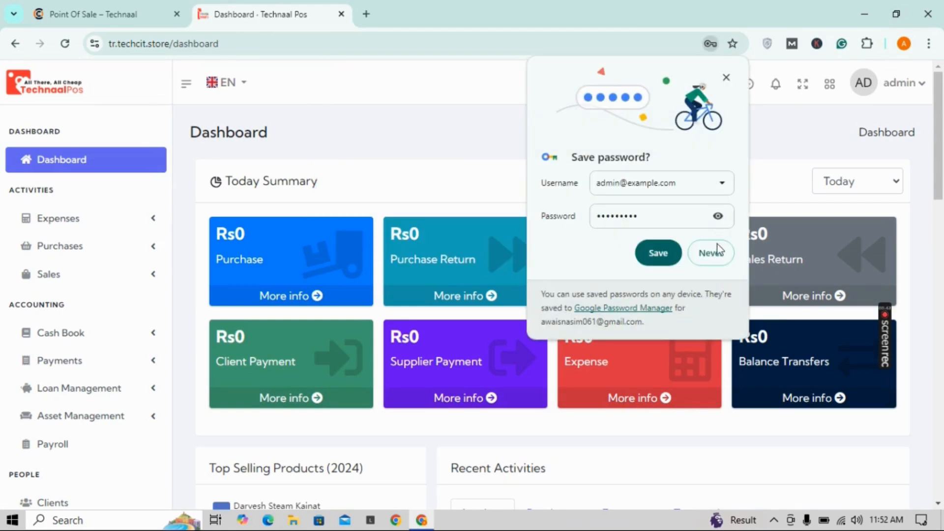
left_click(664, 254)
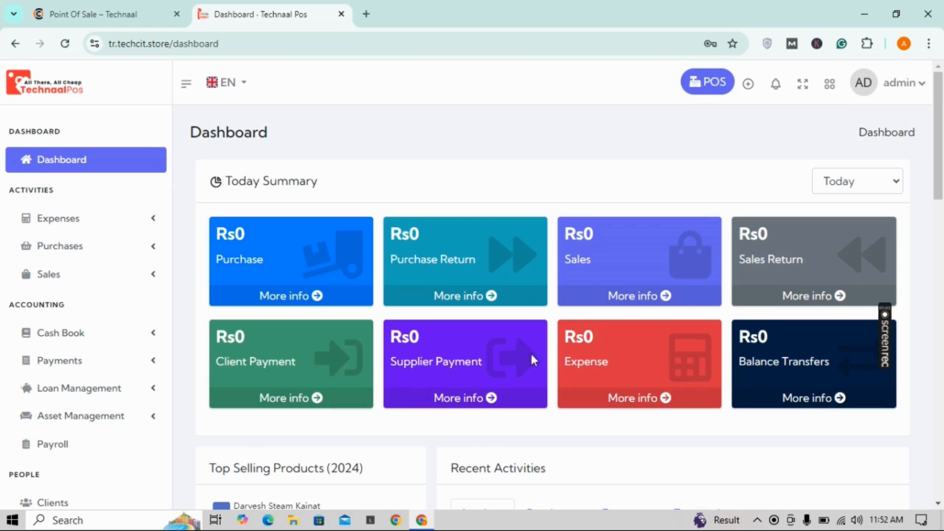
Step: Browse the Purchases, Expenses and Transactions tabs under the dashboard's Recent Activities
left_click_drag(943, 164, 943, 254)
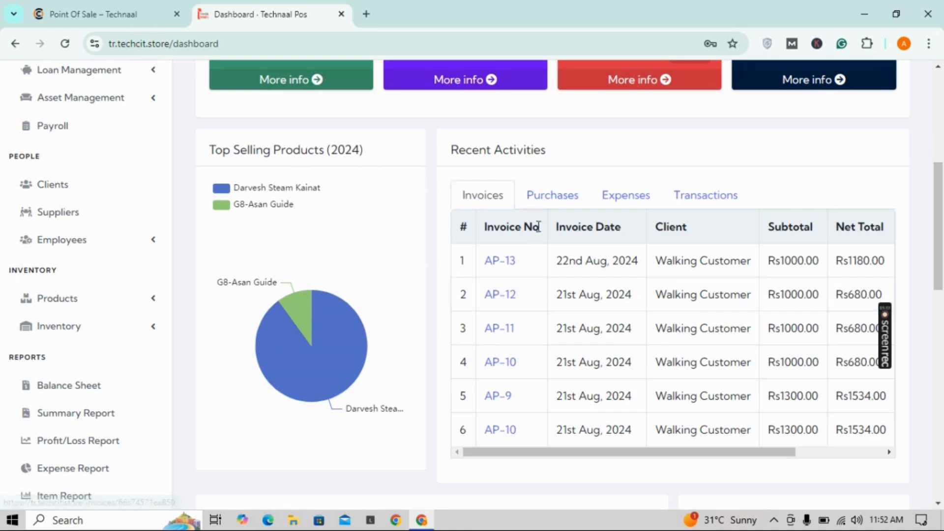
left_click(544, 209)
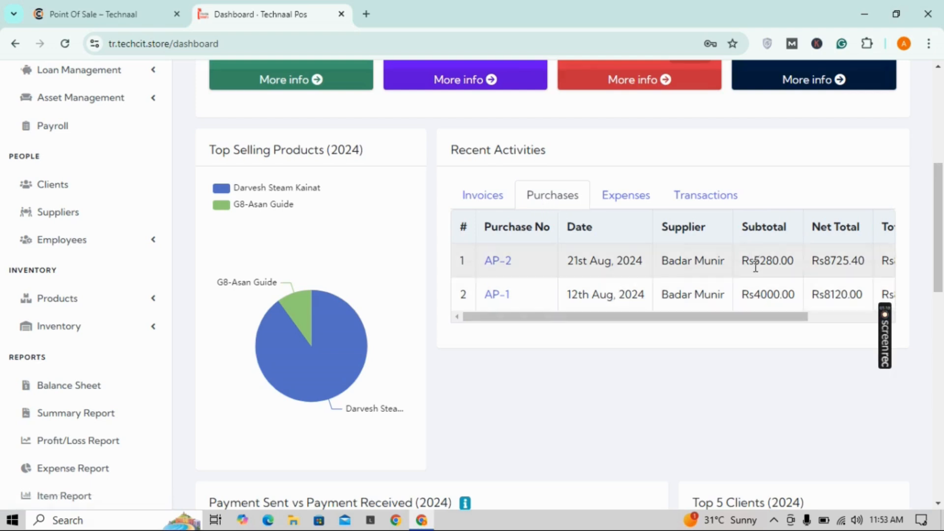
left_click(612, 193)
left_click(704, 201)
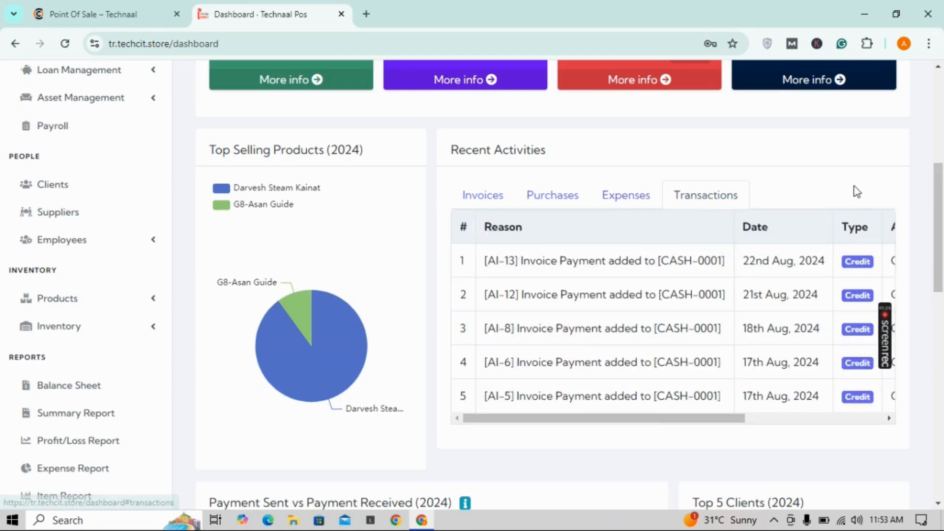
left_click_drag(938, 197, 942, 294)
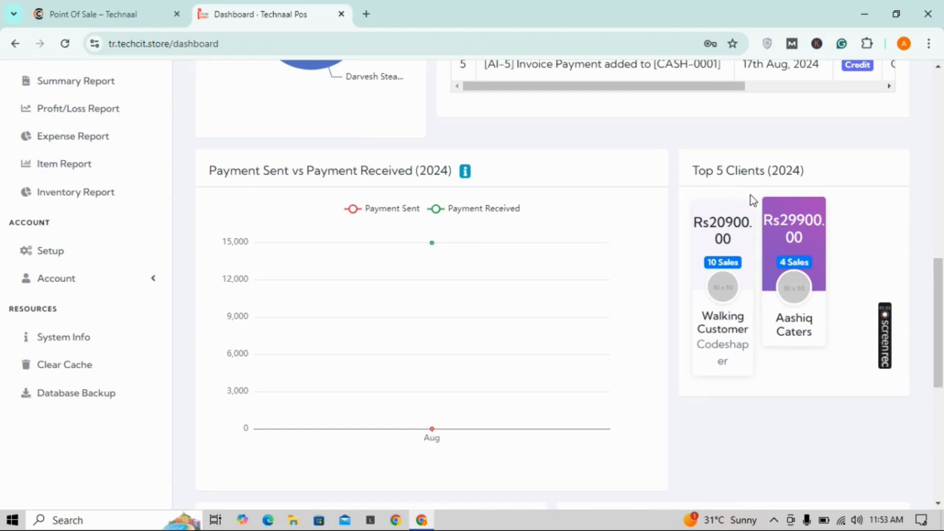
scroll(940, 384, "down", 5)
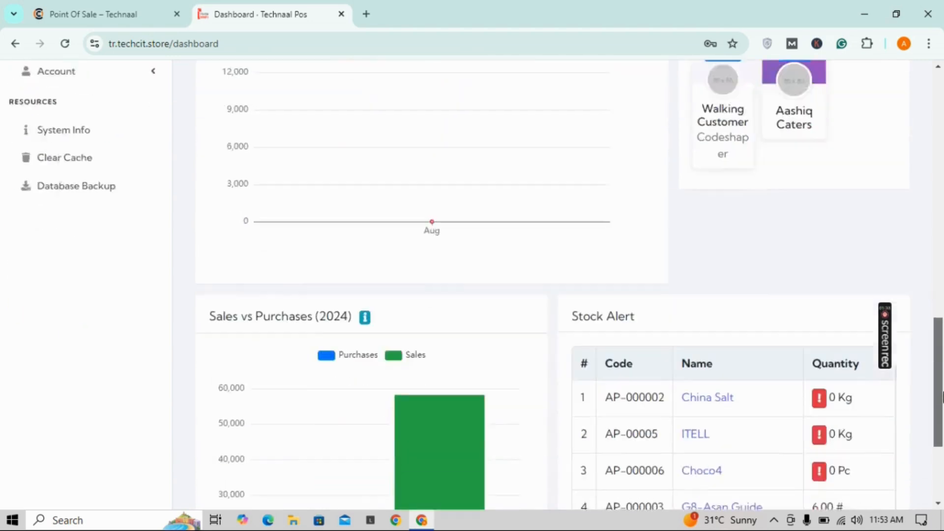
left_click_drag(943, 409, 878, 102)
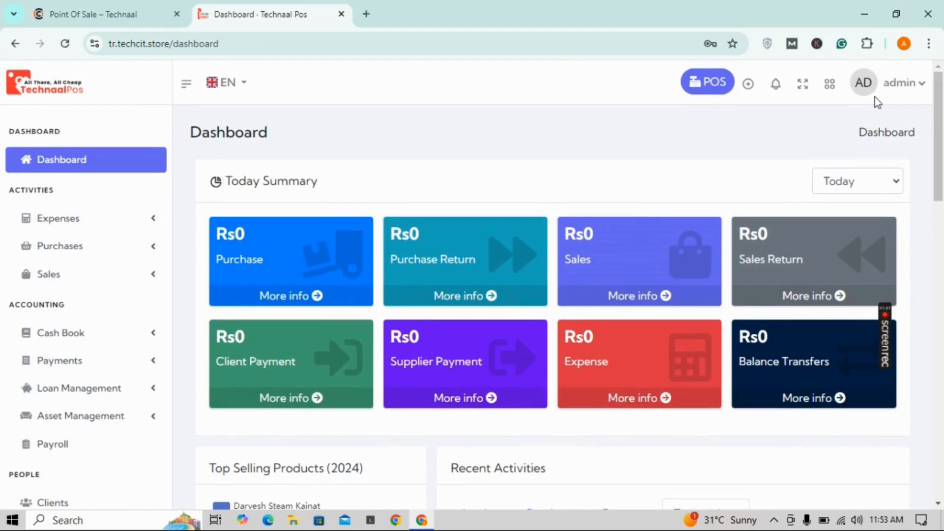
left_click(722, 93)
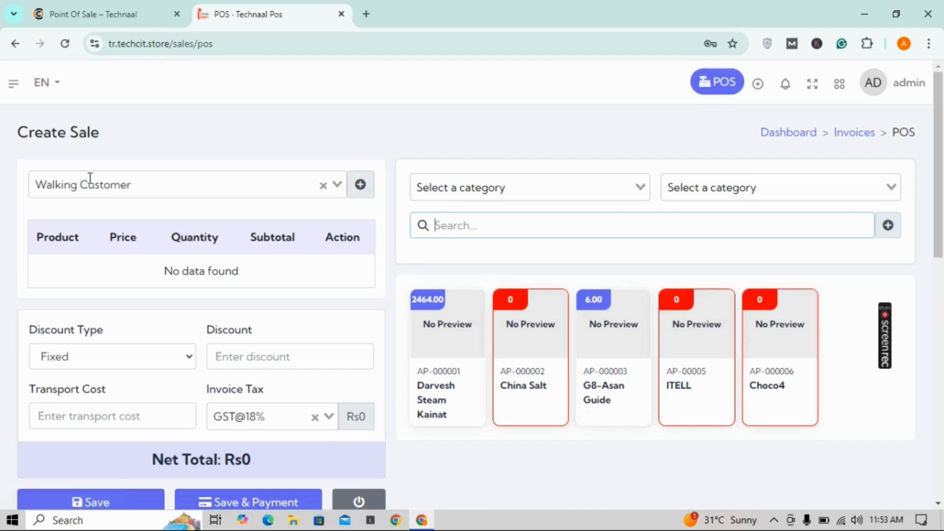
left_click(452, 379)
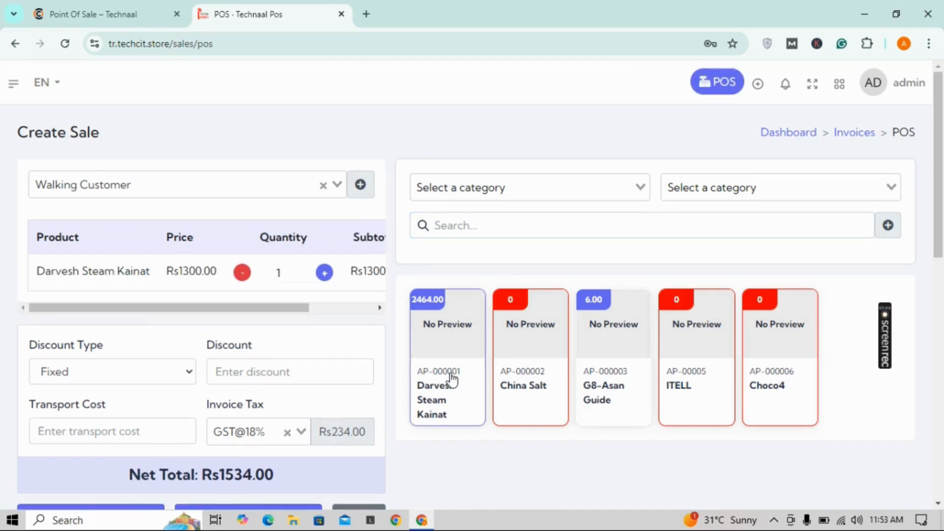
left_click_drag(940, 212, 942, 321)
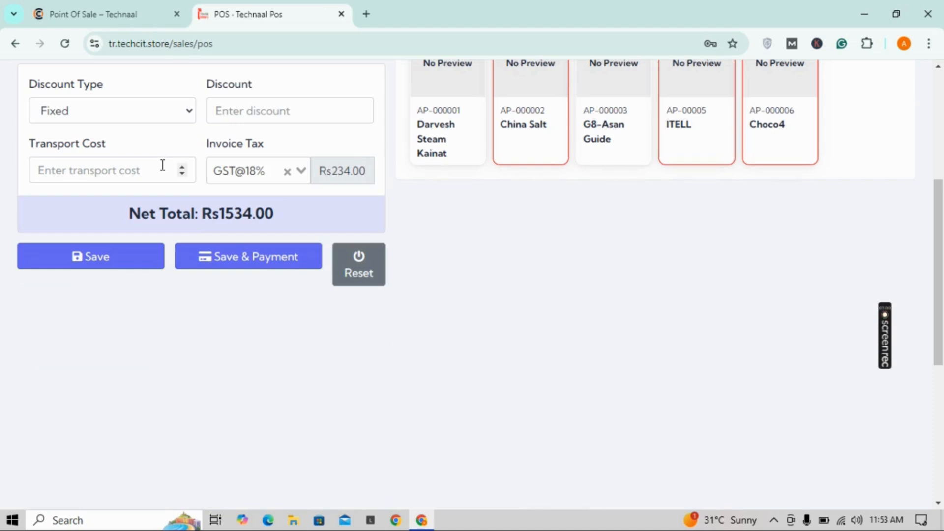
Step: Save the Rs1534.00 sale with payment from the Cash[CASH-0001] account
left_click(280, 267)
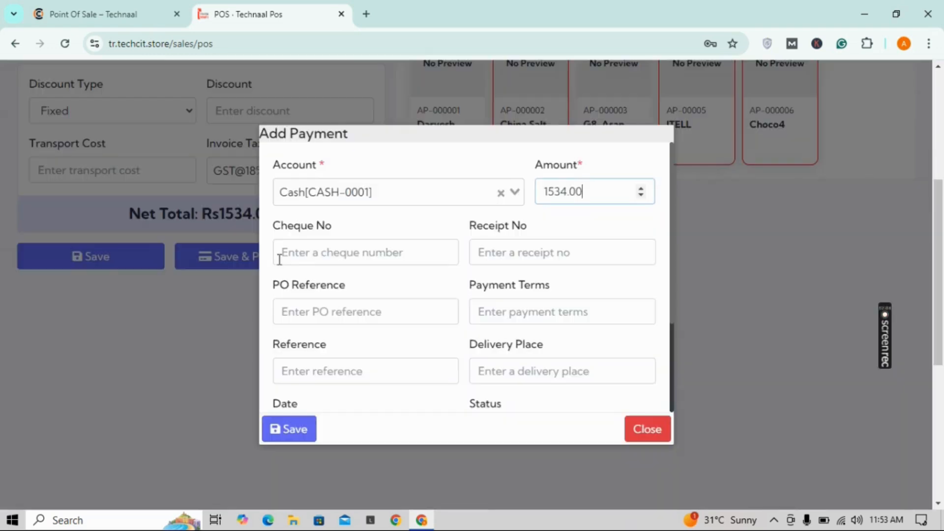
left_click(418, 194)
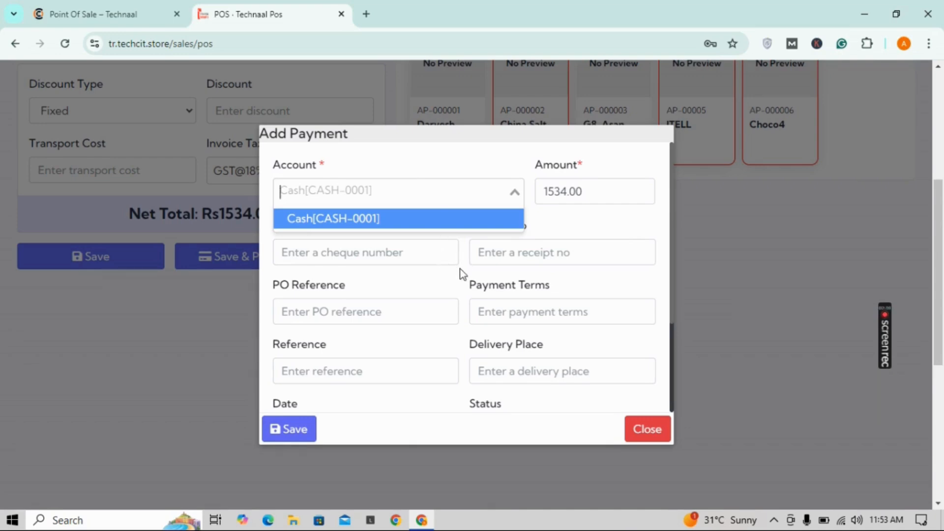
key("Return")
left_click(281, 439)
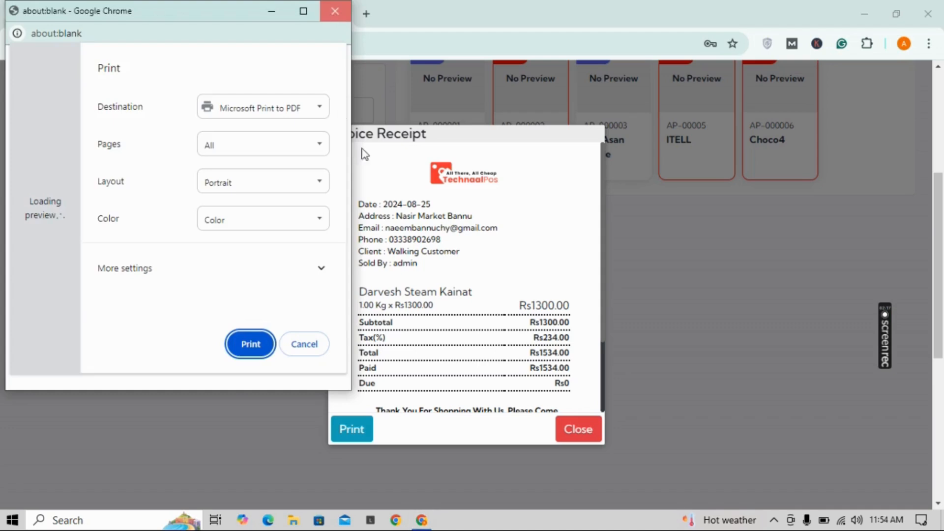
Step: Cancel printing, review the receipt's store address and phone lines, then close the receipt
left_click(335, 14)
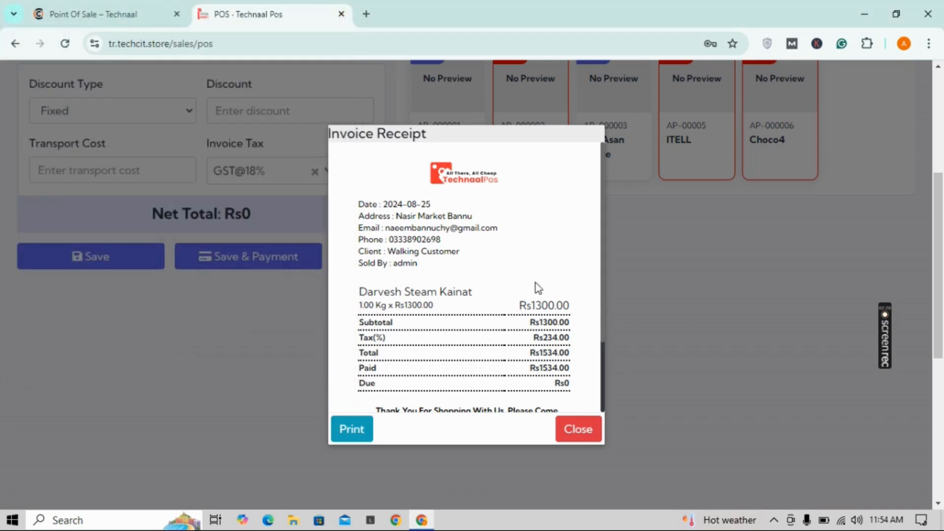
scroll(602, 317, "down", 3)
scroll(603, 345, "up", 3)
left_click_drag(394, 214, 430, 216)
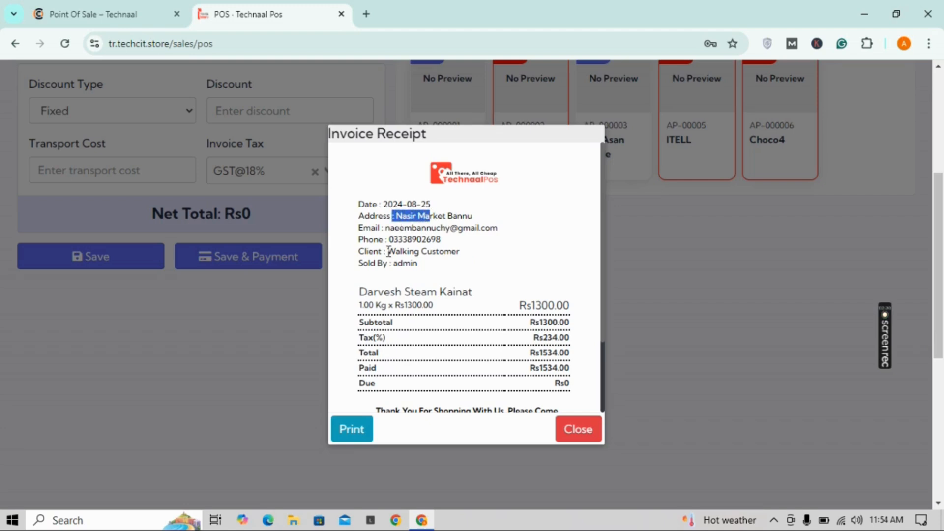
left_click_drag(388, 252, 449, 246)
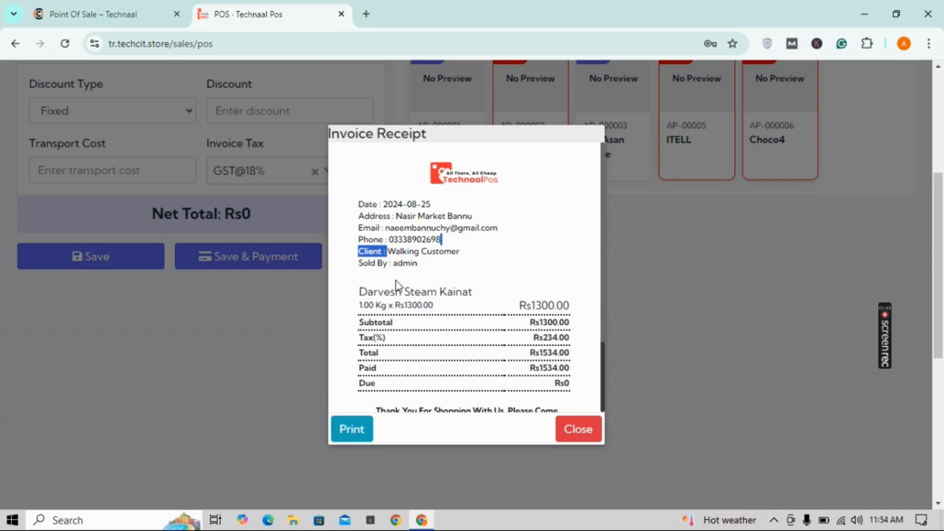
left_click(588, 432)
left_click_drag(939, 263, 940, 162)
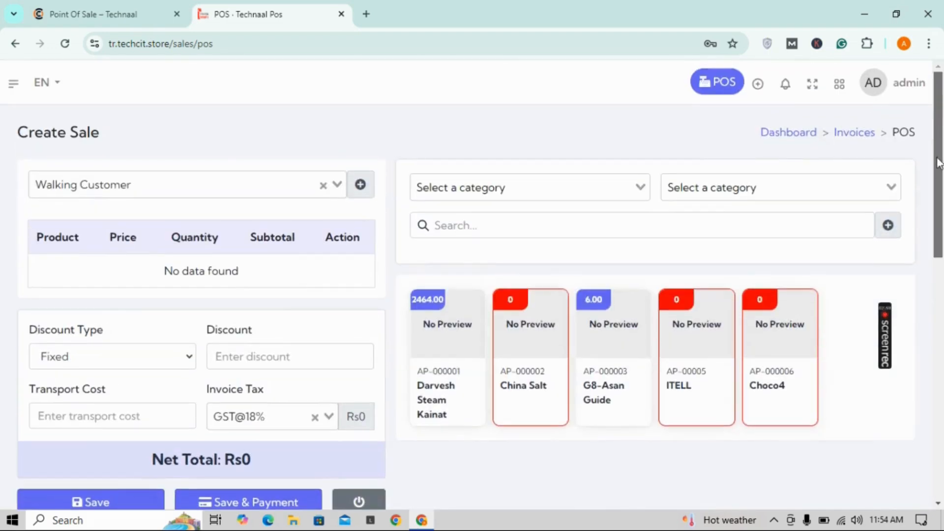
Step: Go back to the Dashboard, scroll through it, then open Products > Categories
left_click(12, 87)
left_click(39, 155)
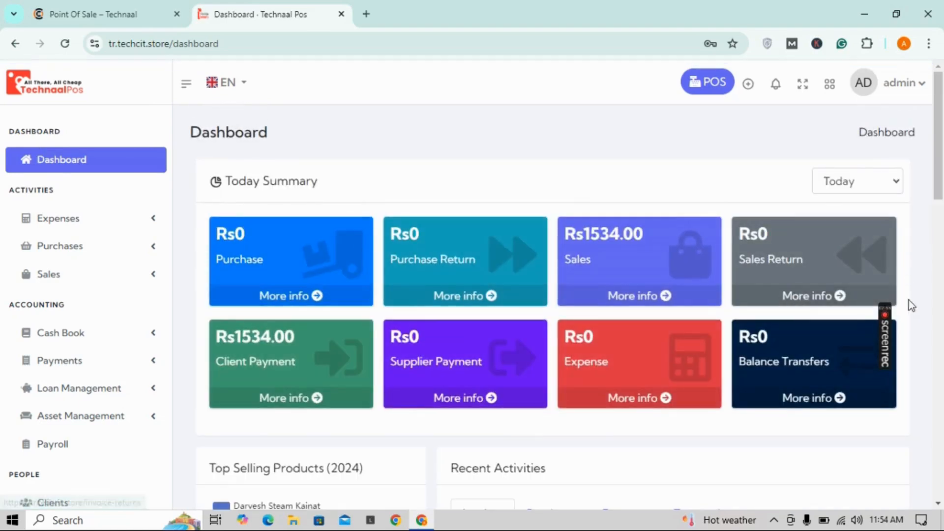
mouse_move(891, 322)
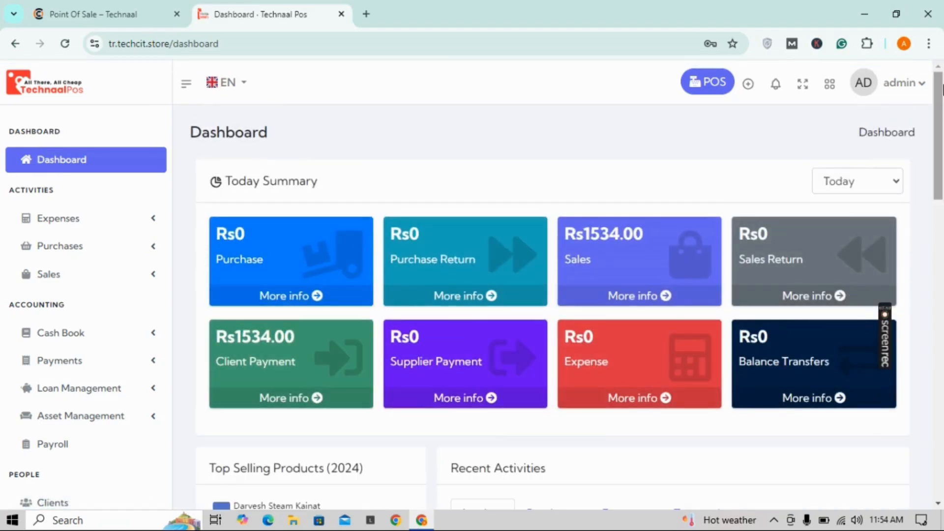
scroll(492, 276, "down", 2)
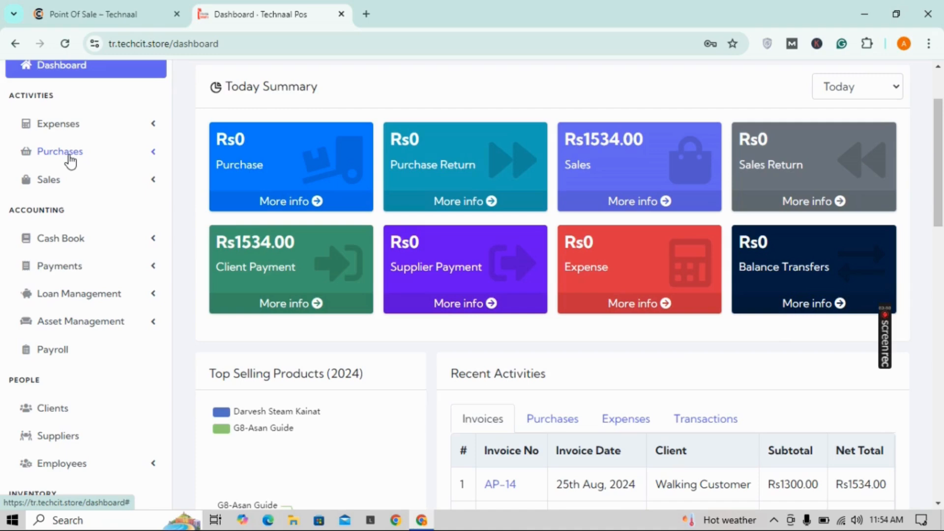
scroll(71, 161, "down", 8)
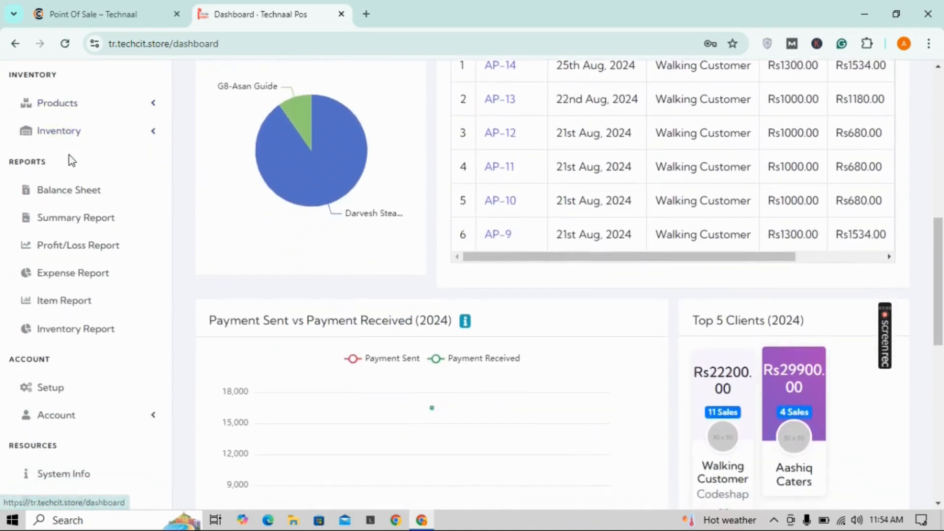
scroll(70, 161, "down", 3)
scroll(81, 235, "up", 5)
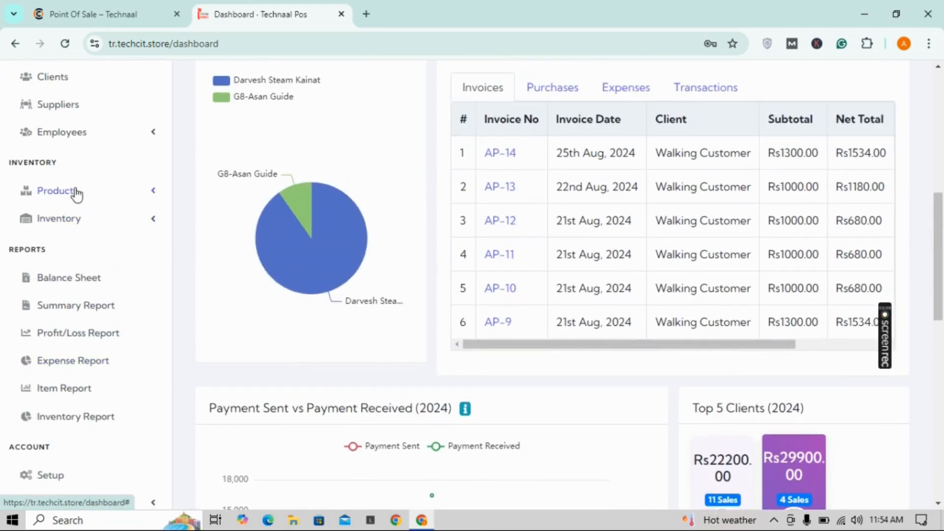
left_click(76, 194)
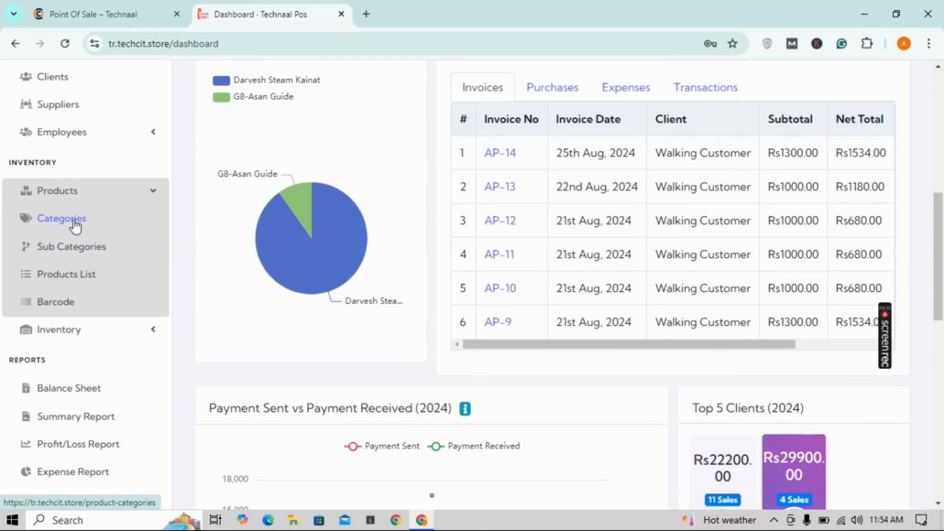
left_click(76, 224)
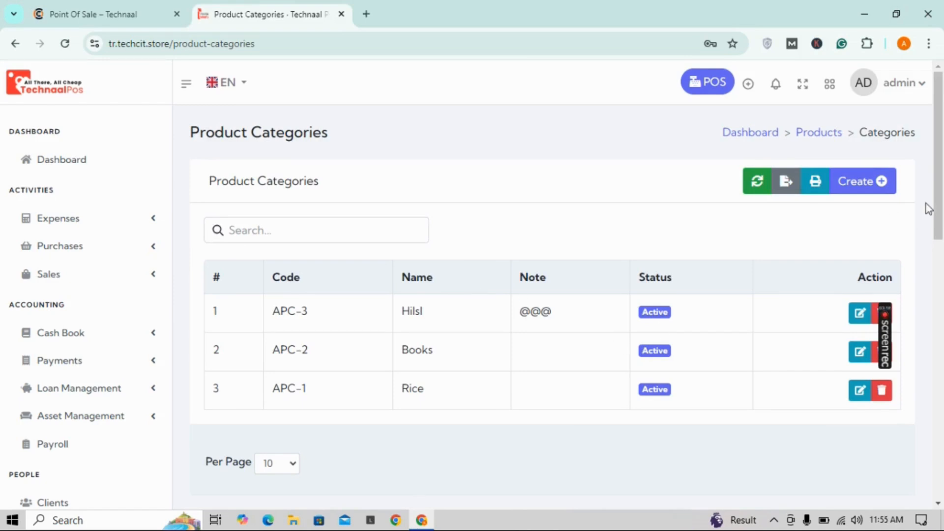
Step: Create the category 'mens Fashion' and check it appears as APC-4 in the list
left_click(880, 195)
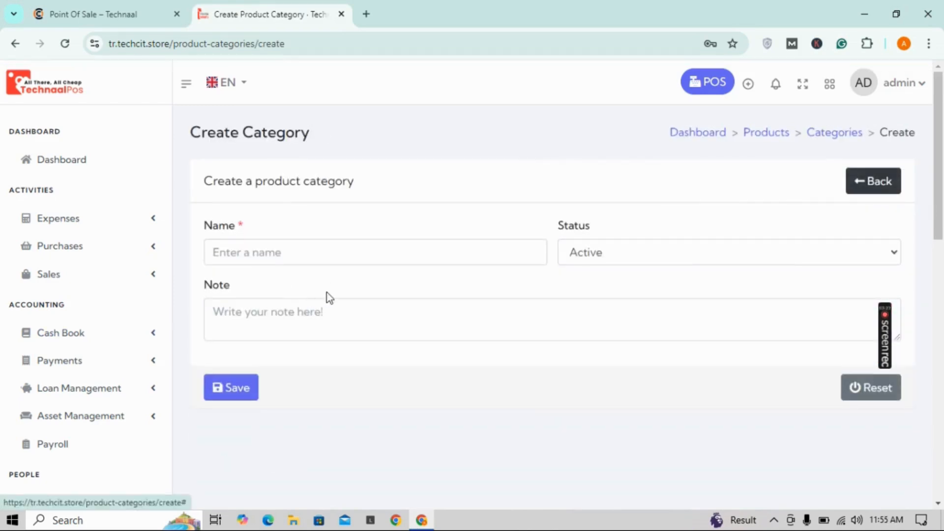
left_click(318, 260)
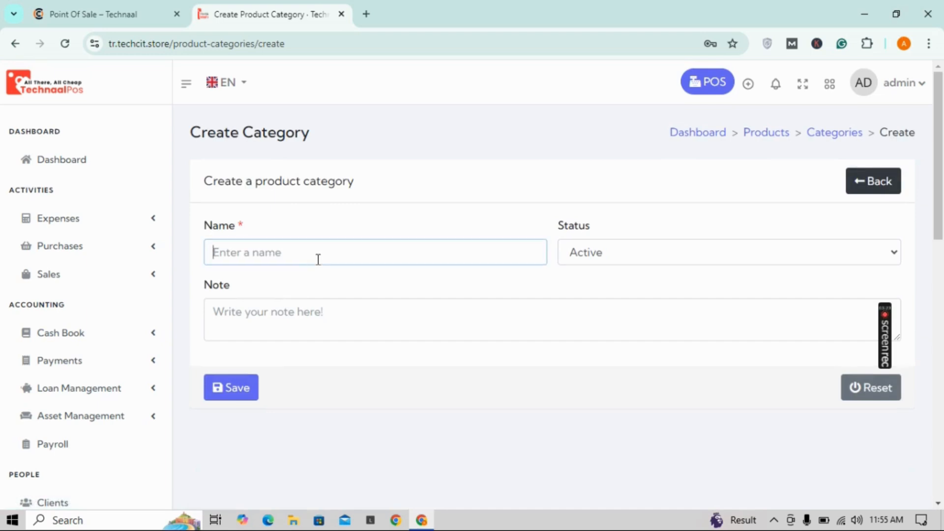
type("mens Fashion")
left_click(223, 384)
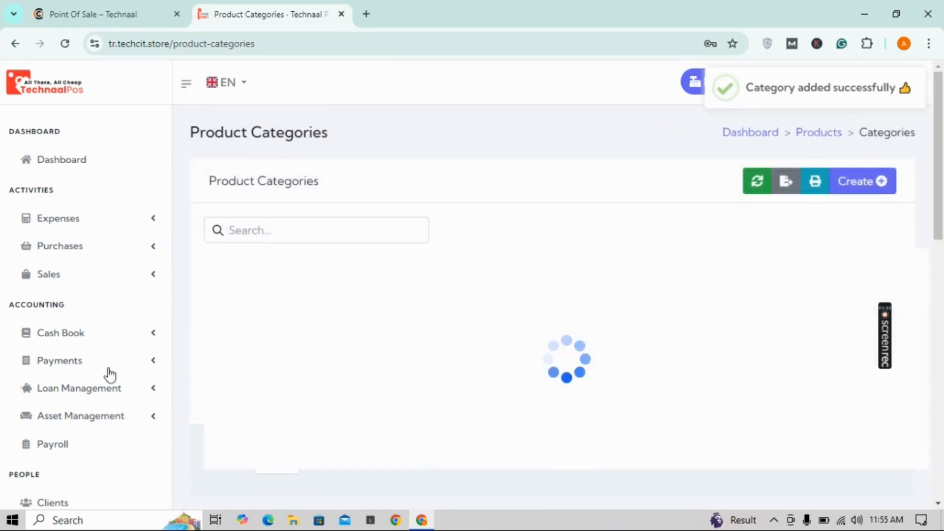
scroll(160, 335, "down", 6)
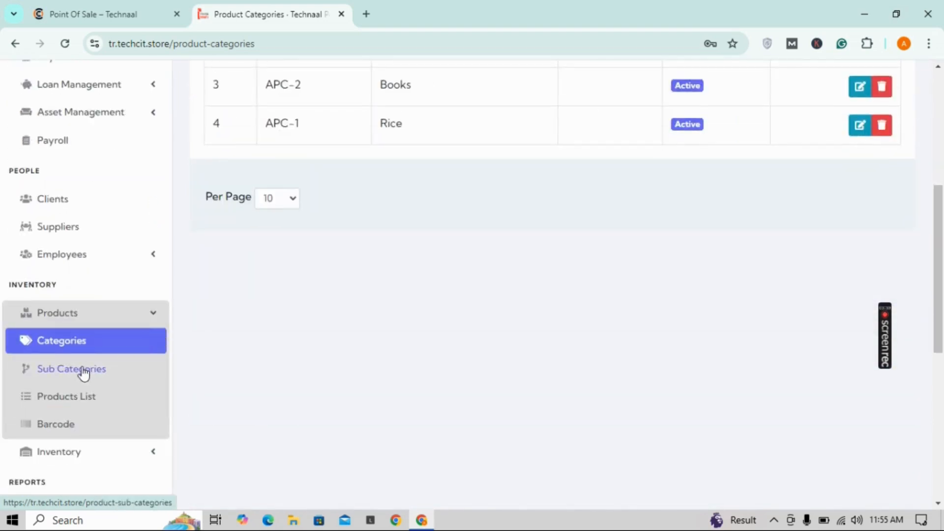
Step: Create the sub category 'perfums' with mens Fashion as its parent category
left_click(82, 370)
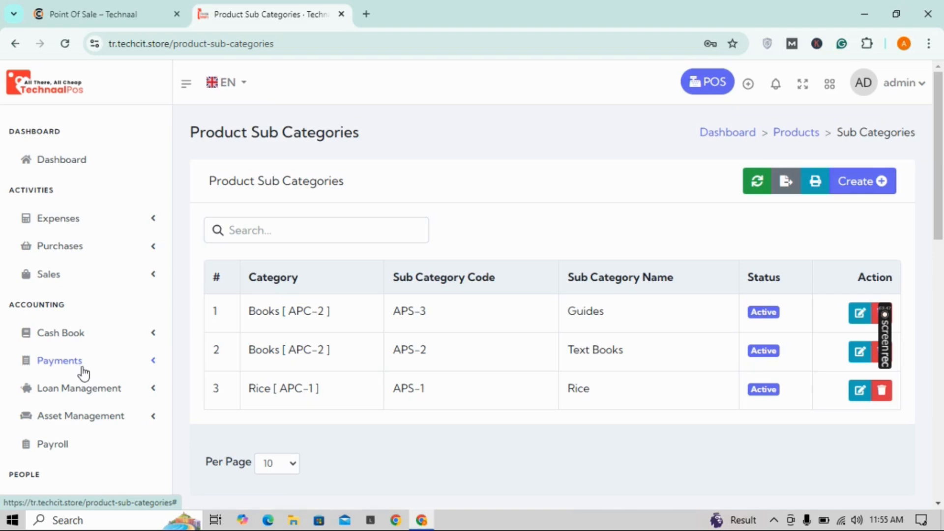
left_click(854, 190)
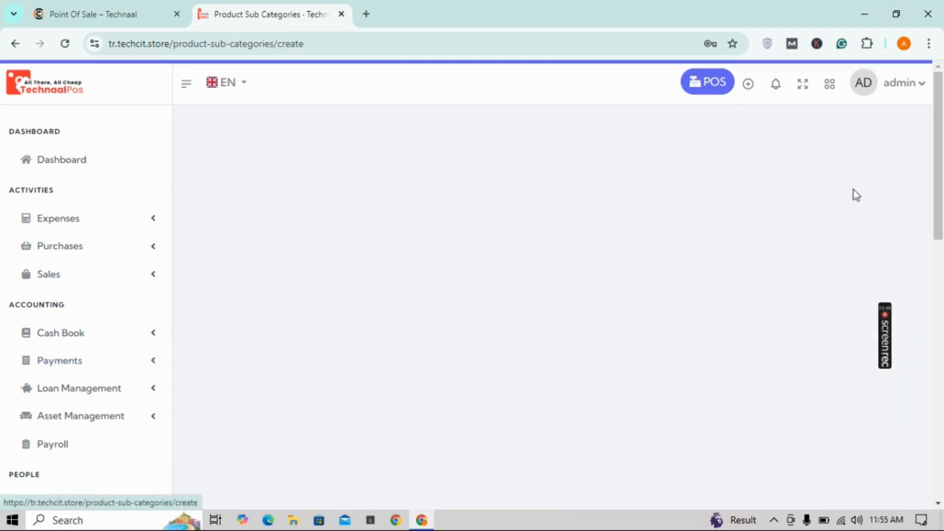
left_click(446, 245)
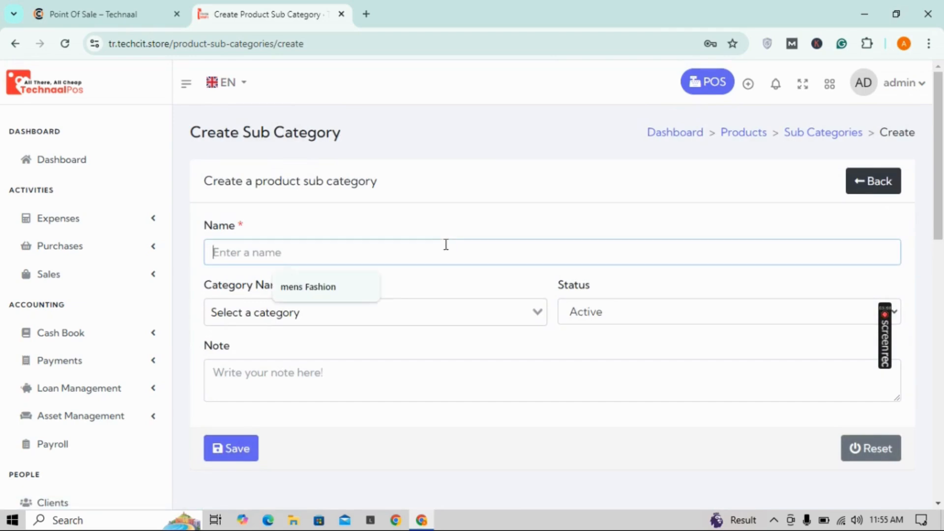
type("per")
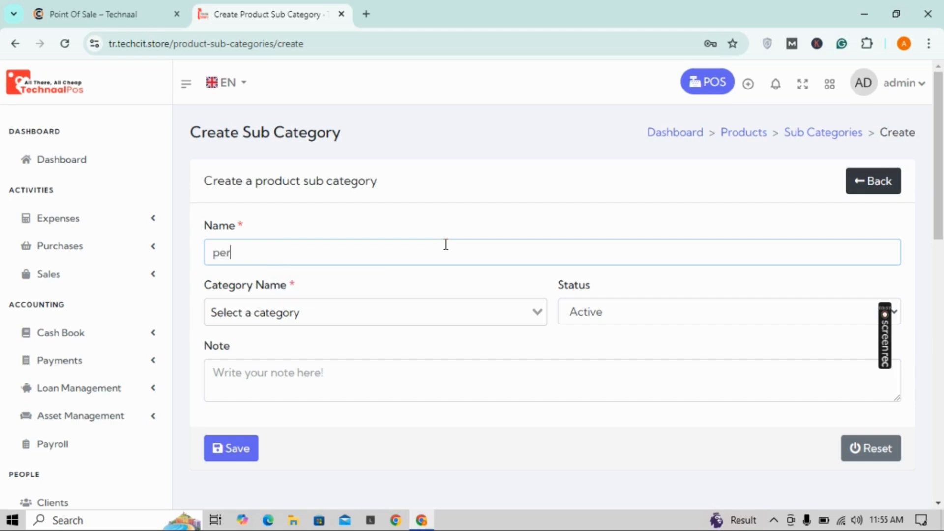
type("fums")
left_click(346, 320)
left_click(291, 344)
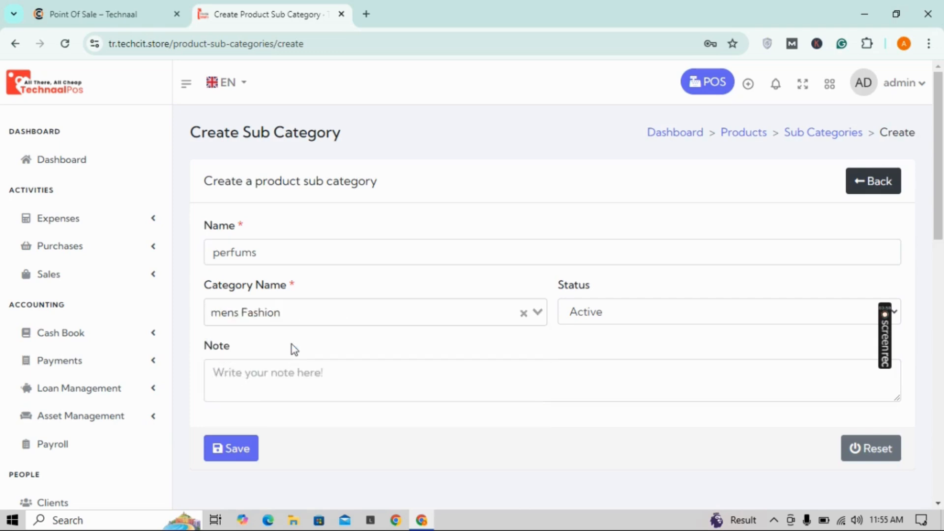
left_click(240, 450)
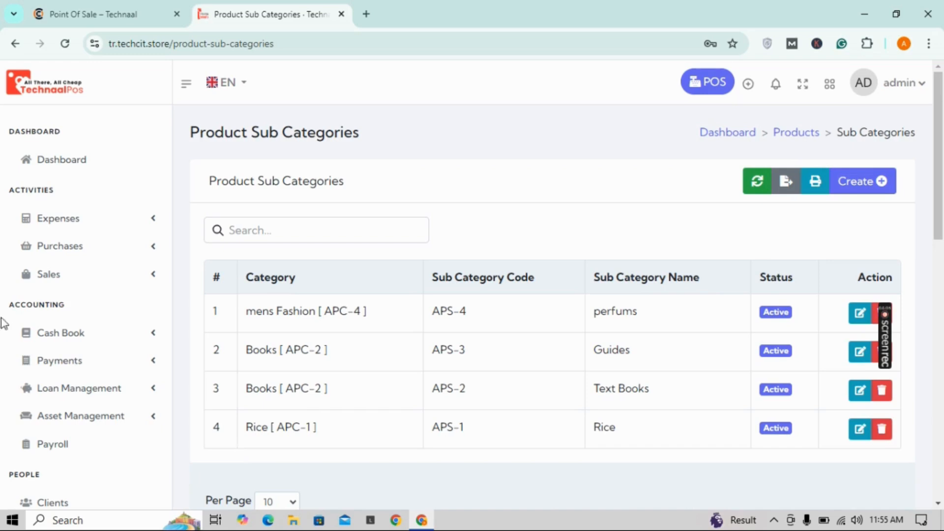
scroll(24, 317, "down", 5)
scroll(25, 318, "down", 5)
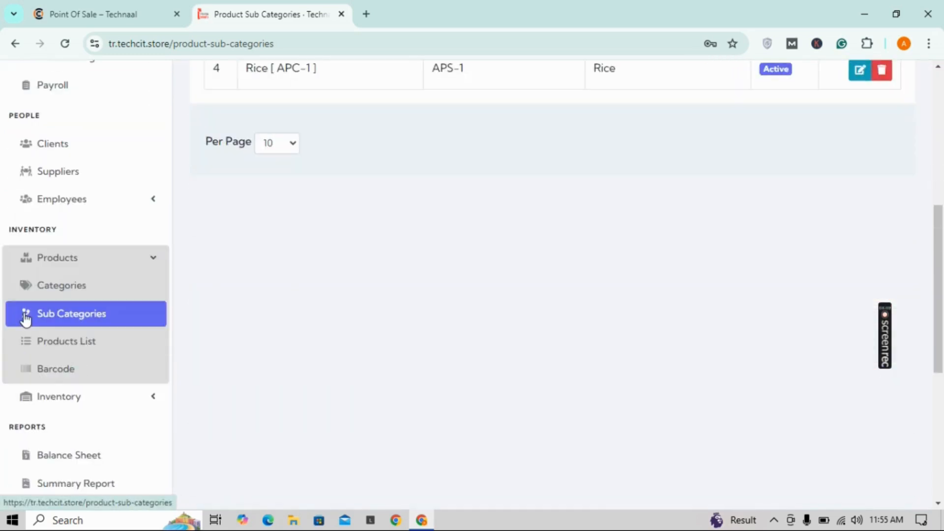
scroll(78, 353, "down", 2)
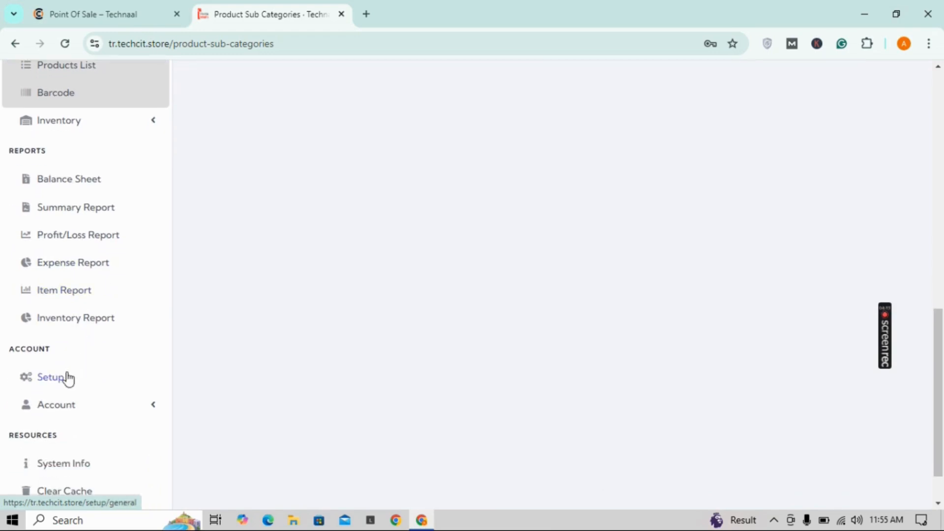
Step: Go to Setup and open the Units settings page
left_click(68, 378)
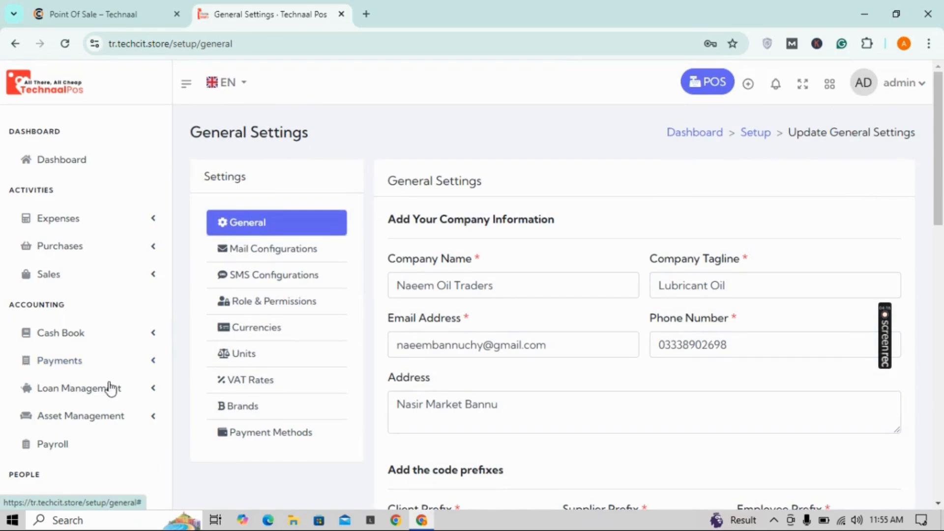
left_click(251, 360)
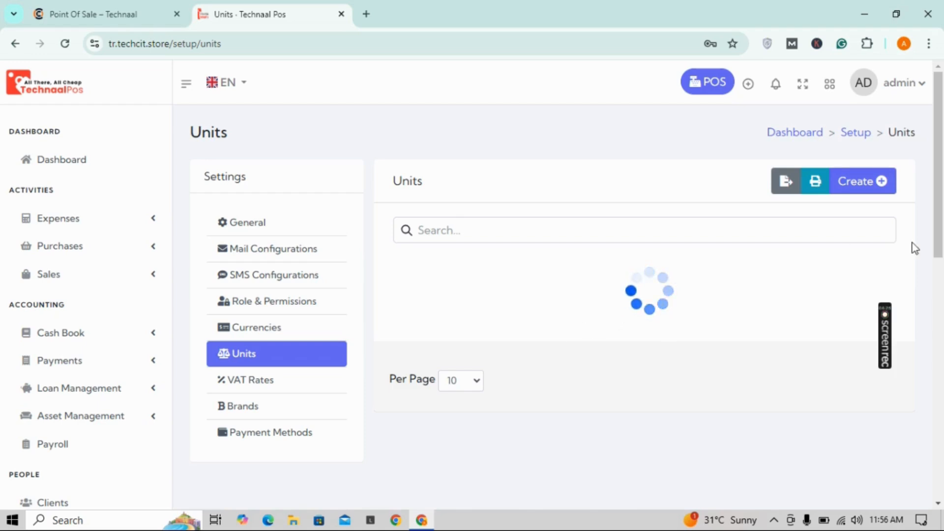
Step: Create a unit named 'piecs' with code 12
left_click(872, 192)
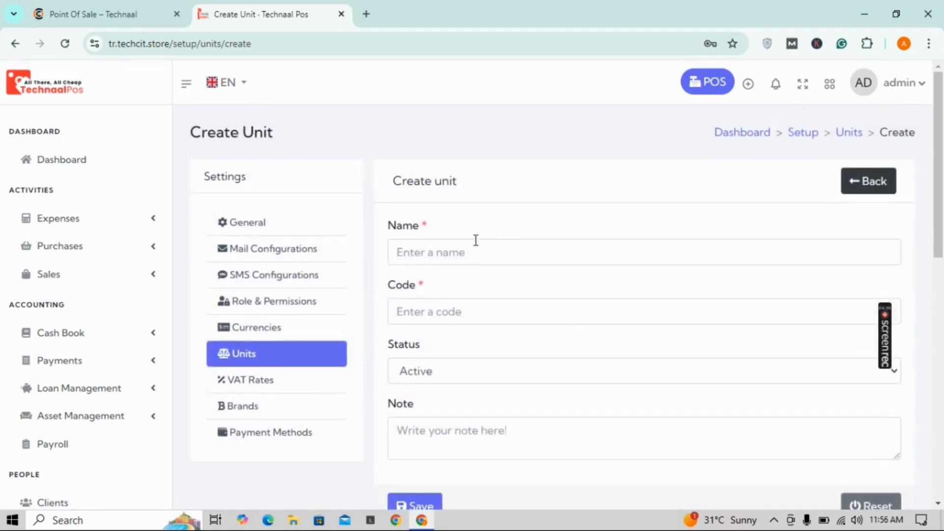
left_click(462, 245)
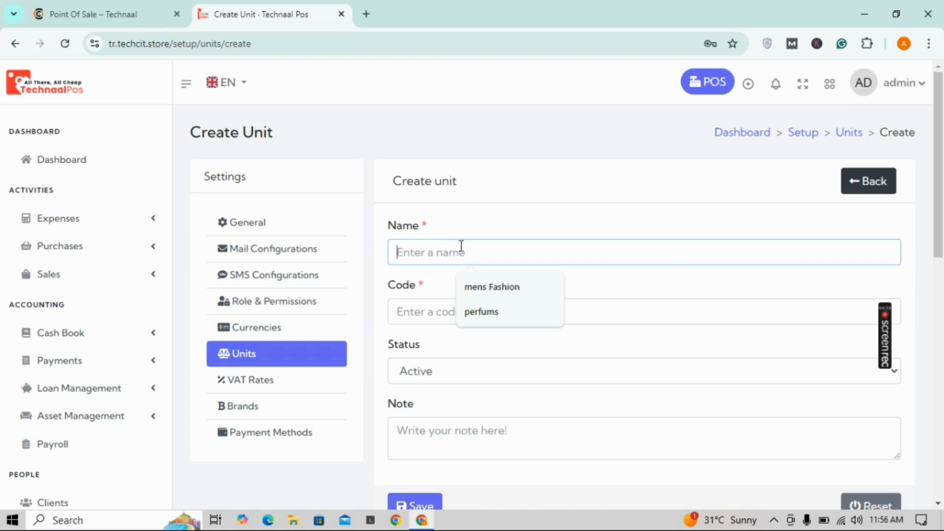
type("piec")
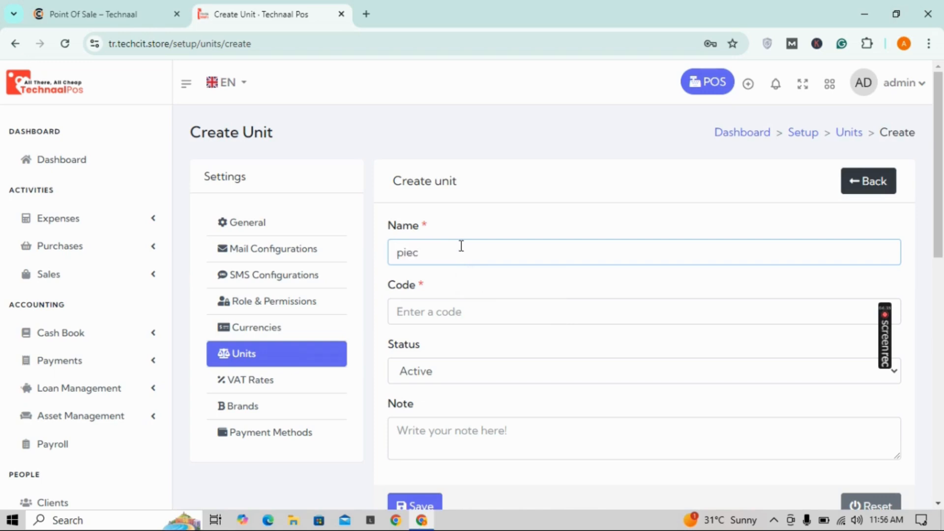
type("s")
left_click(454, 310)
type("12")
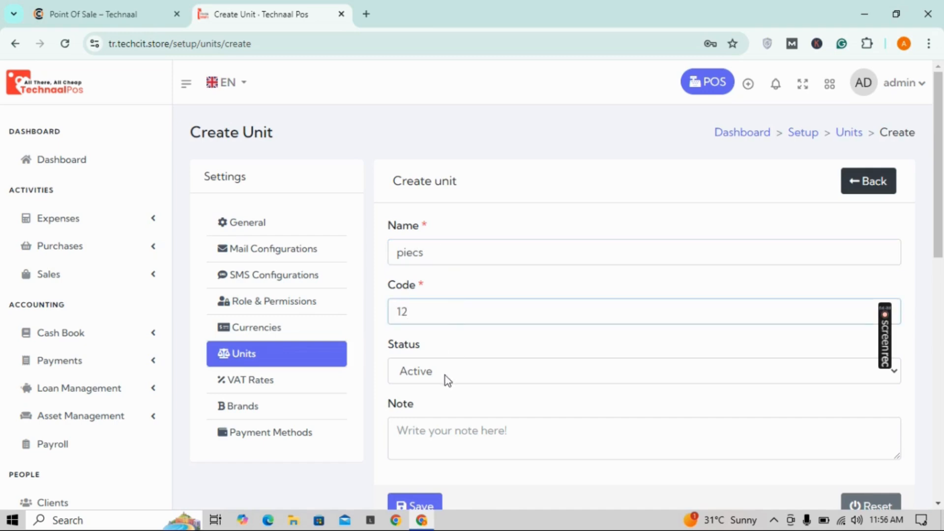
left_click(435, 506)
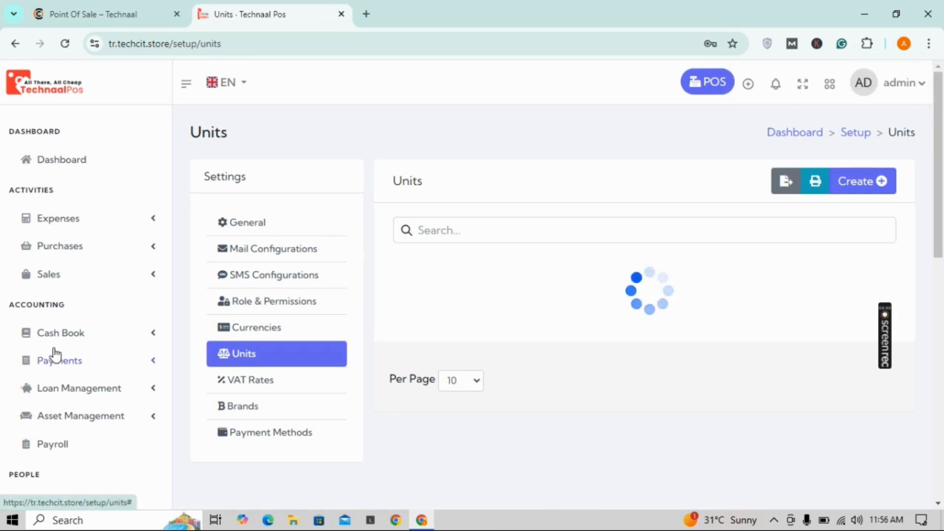
Step: Go to the full products list under product management
scroll(52, 350, "down", 2)
scroll(55, 354, "down", 7)
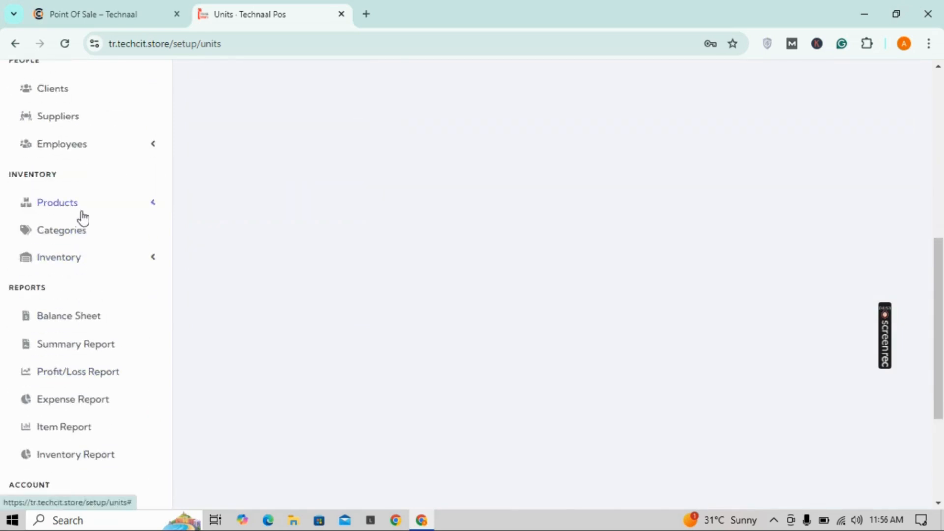
left_click(80, 216)
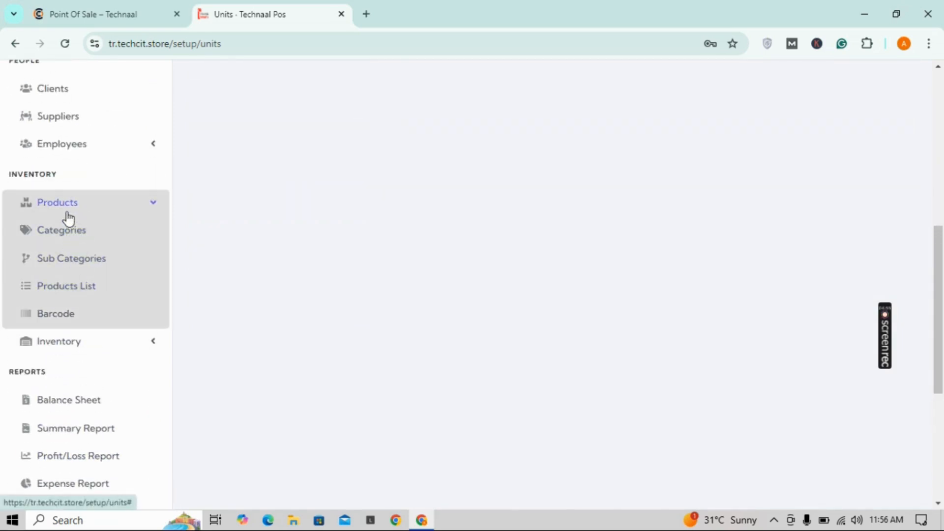
left_click(74, 290)
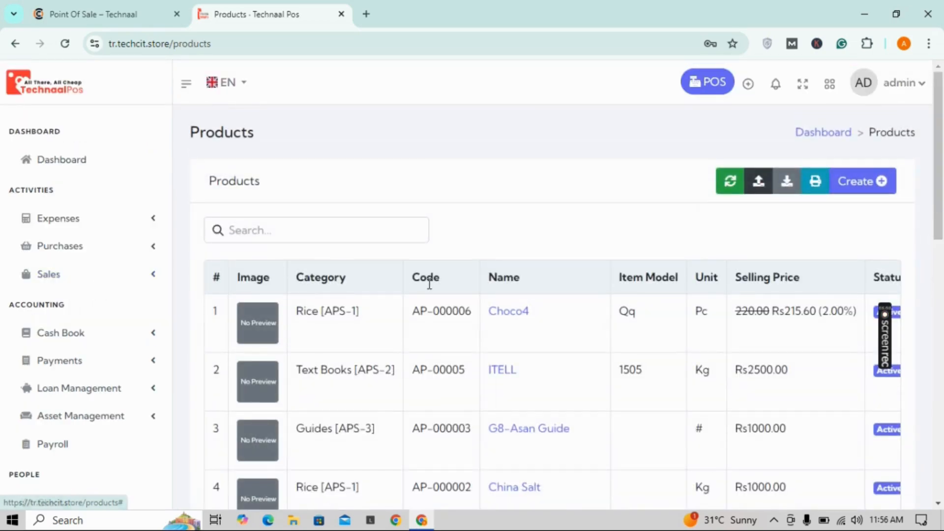
Step: Save black diamond with perfums sub category, unit piecs, 18% sale tax and Rs3000.00 price
left_click(852, 184)
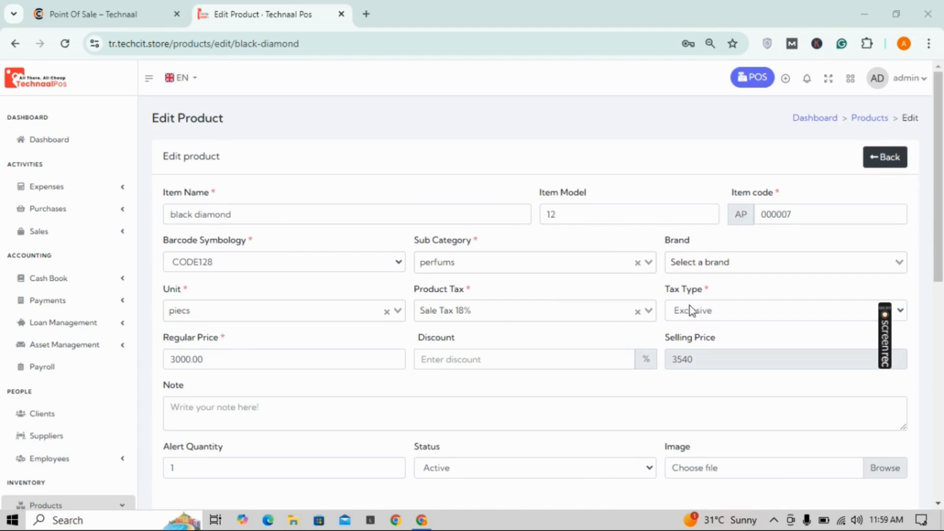
left_click_drag(936, 205, 936, 272)
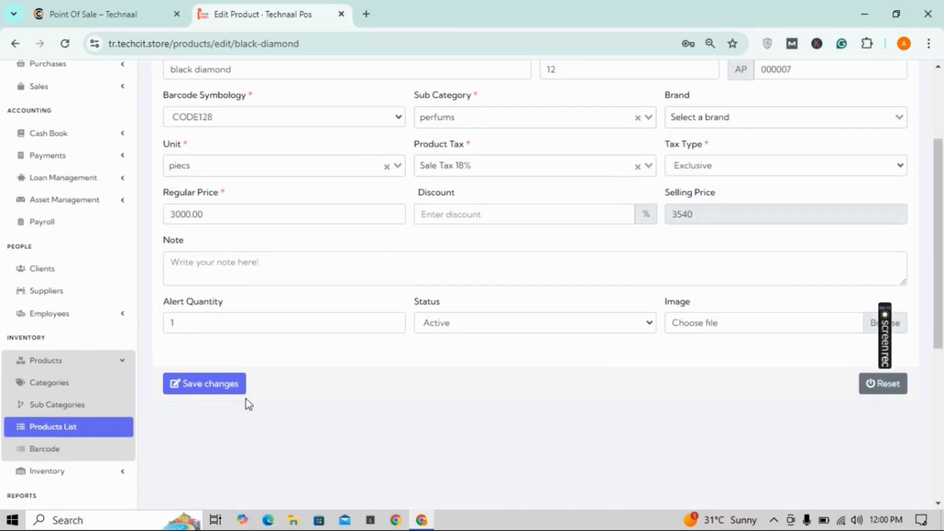
left_click(218, 388)
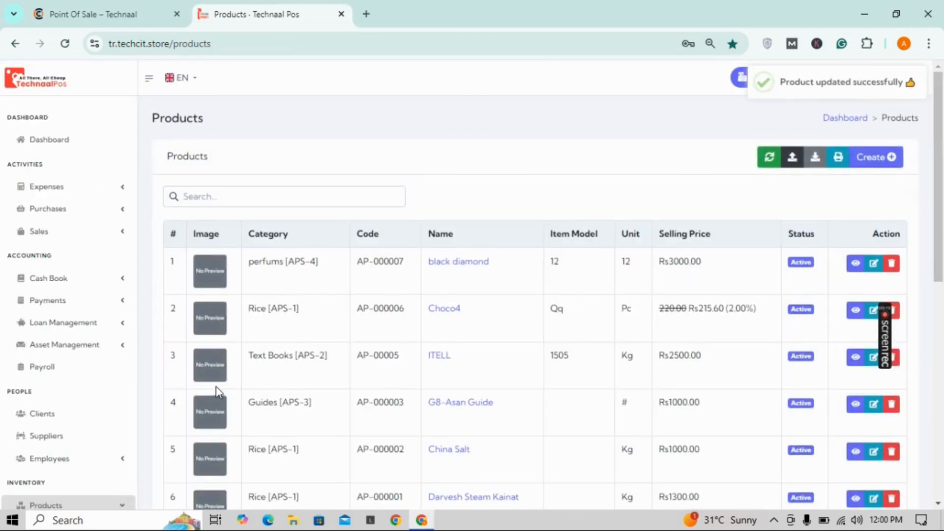
Step: Go to the Purchases list and start a new purchase
left_click(70, 215)
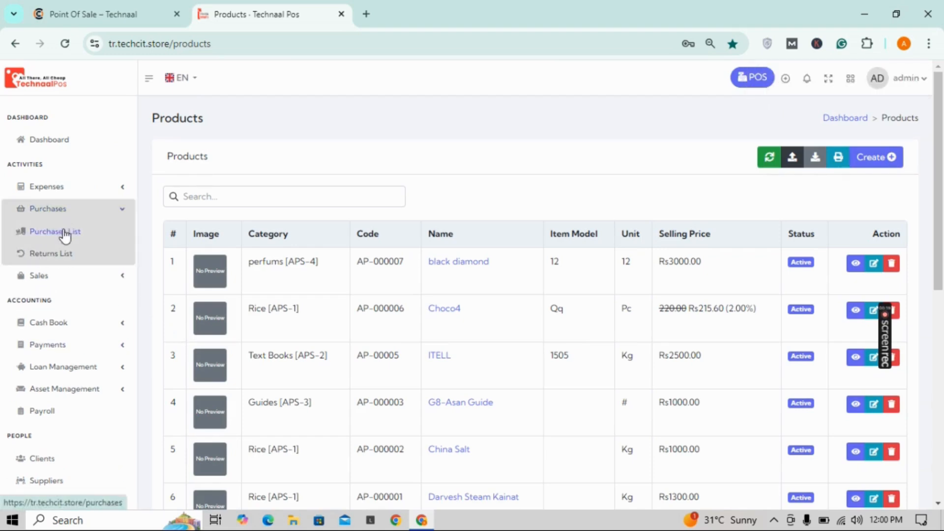
left_click(63, 219)
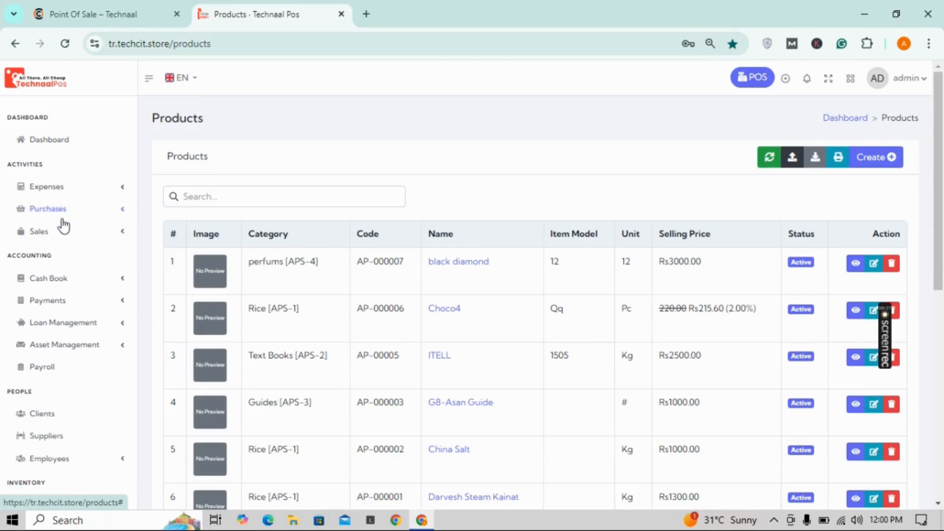
left_click(59, 213)
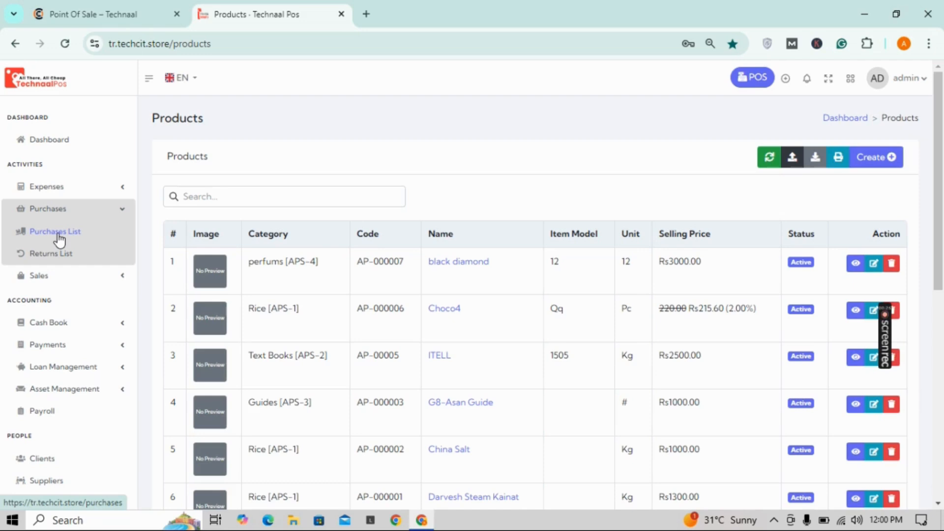
left_click(59, 236)
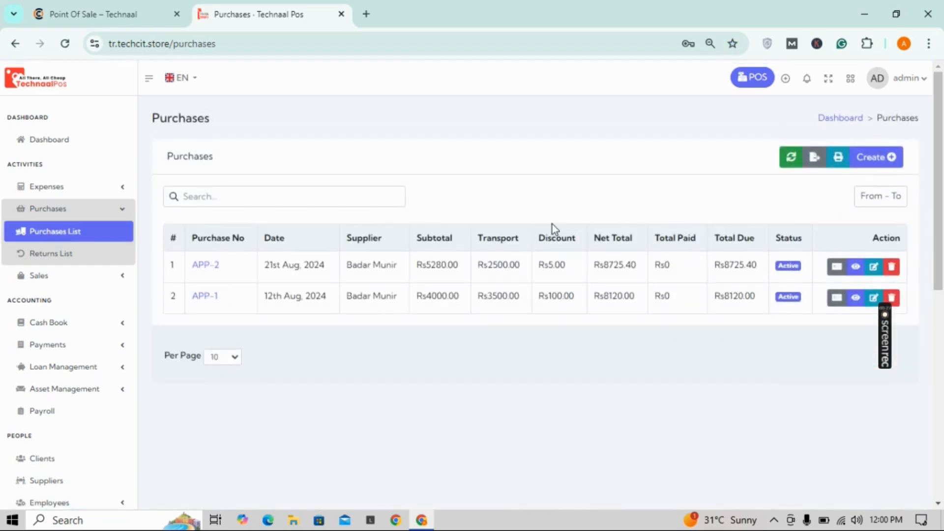
left_click(871, 157)
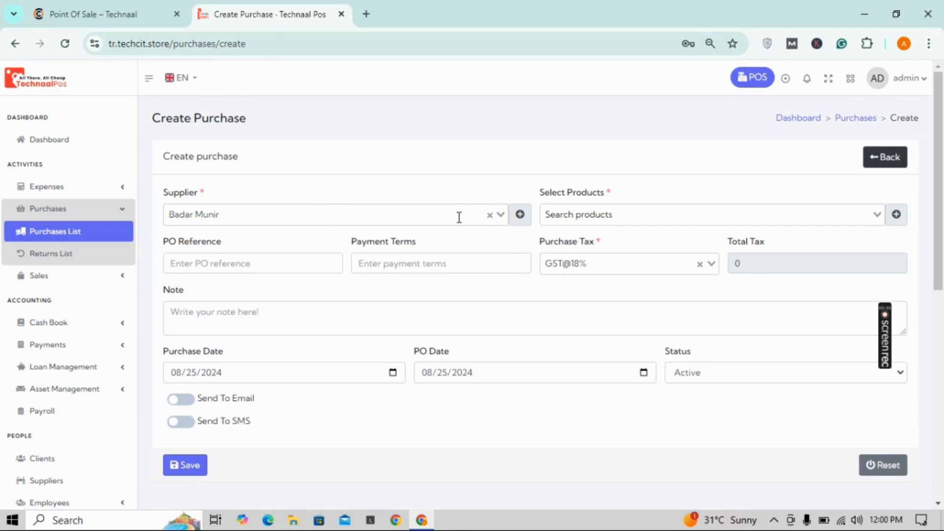
Step: Pick a supplier, close the add-supplier form unsaved, and open Select Products
left_click(460, 217)
left_click(519, 216)
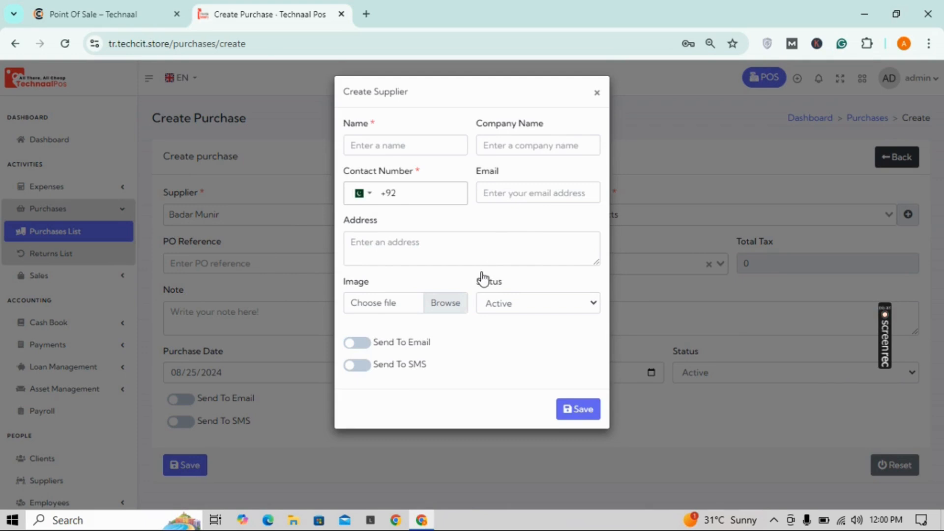
left_click(598, 95)
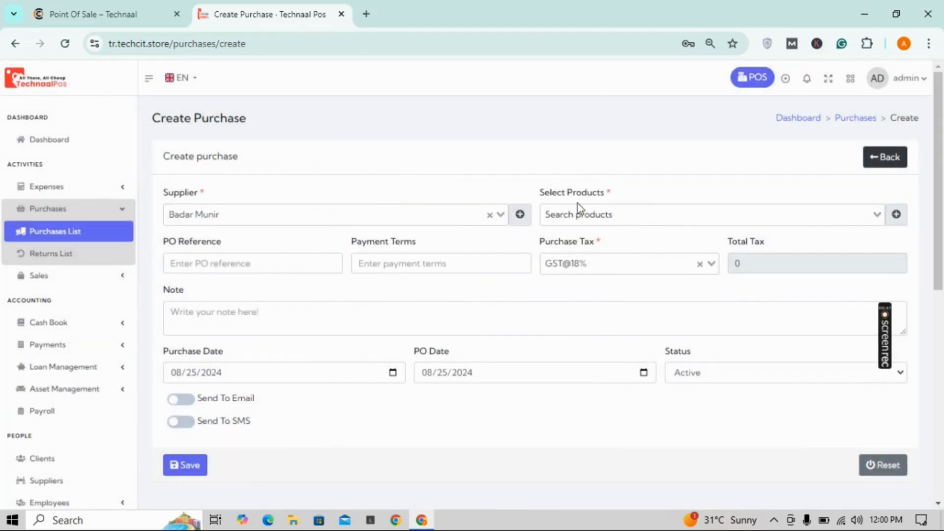
left_click(579, 219)
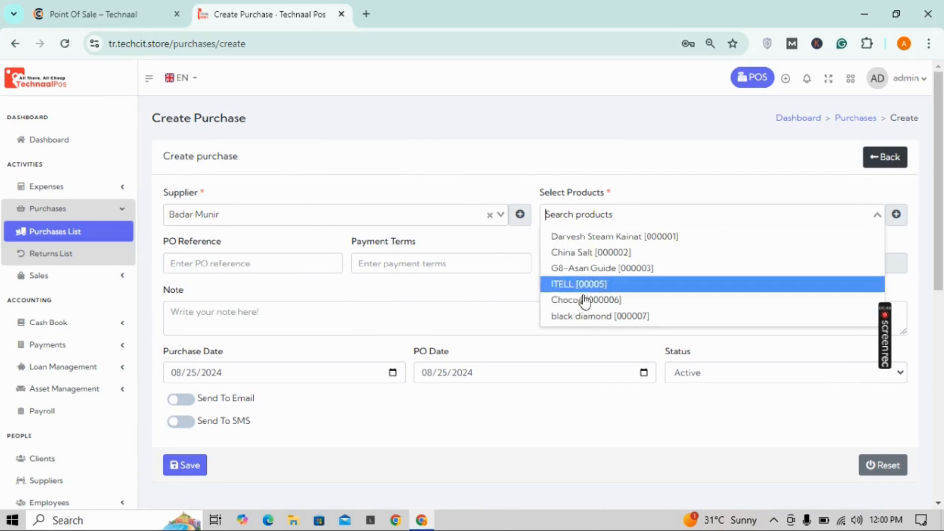
Step: Add black diamond [000007] at quantity 1000 and purchase price 2700, giving Net Total 3243348
left_click(581, 317)
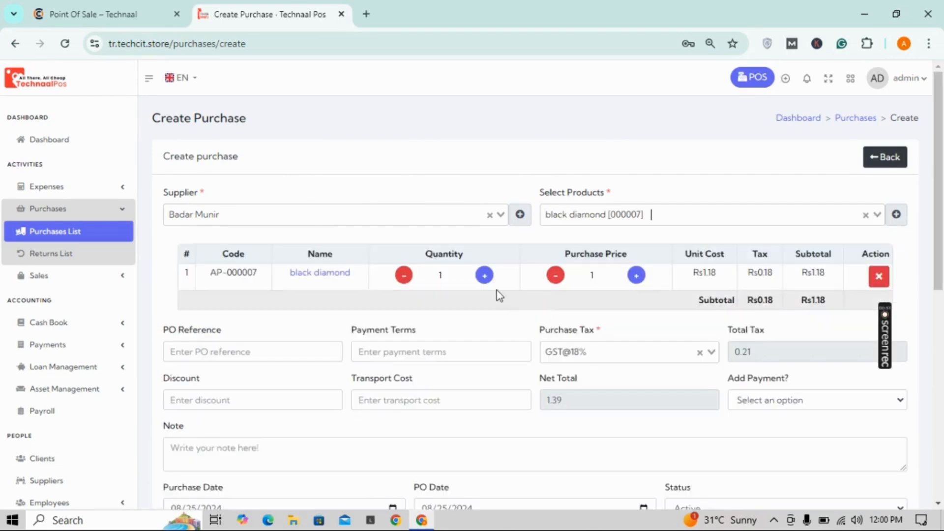
left_click(457, 276)
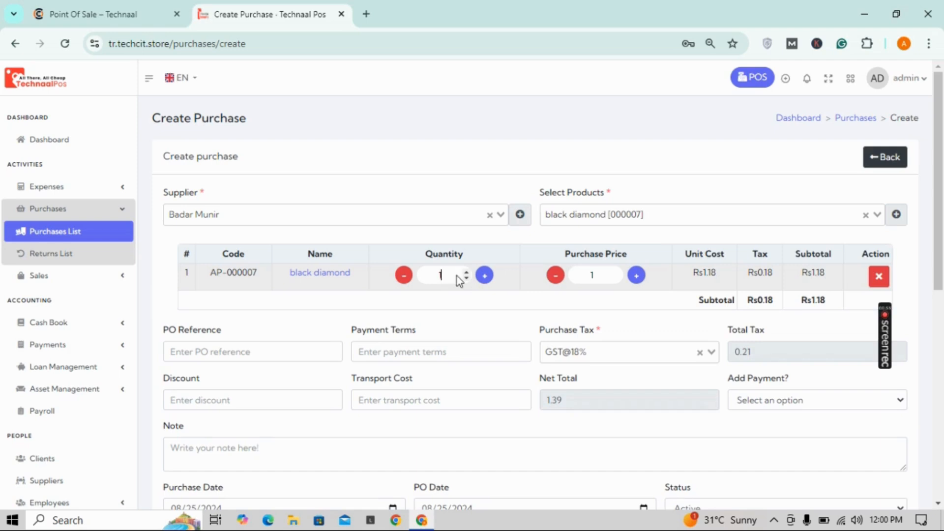
type("000")
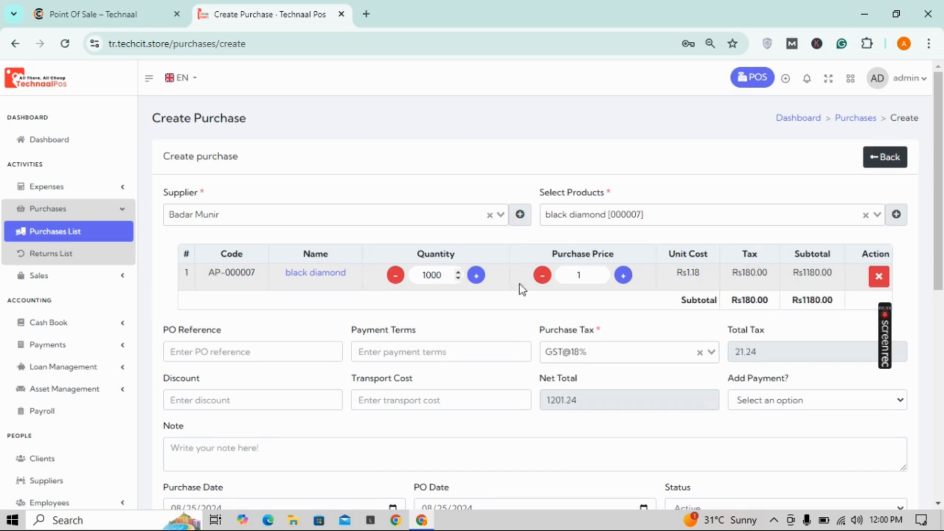
double_click(566, 277)
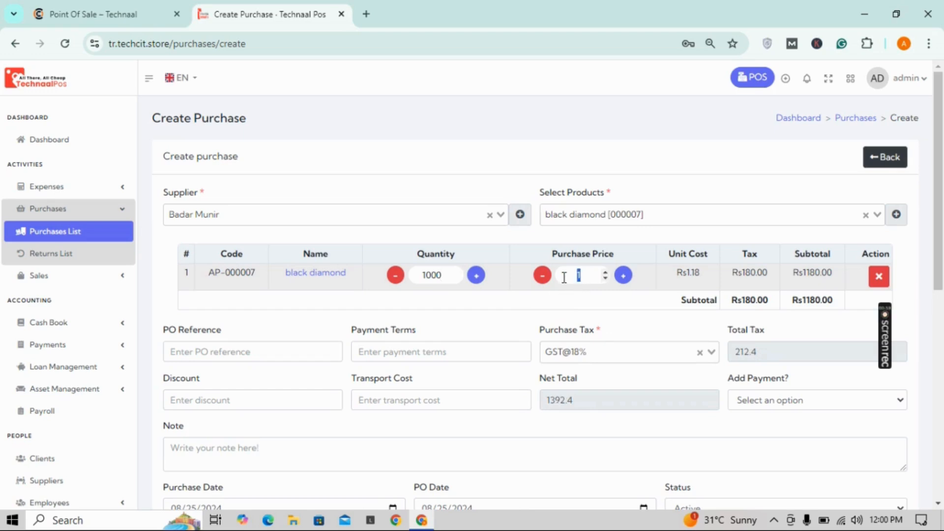
type("2700")
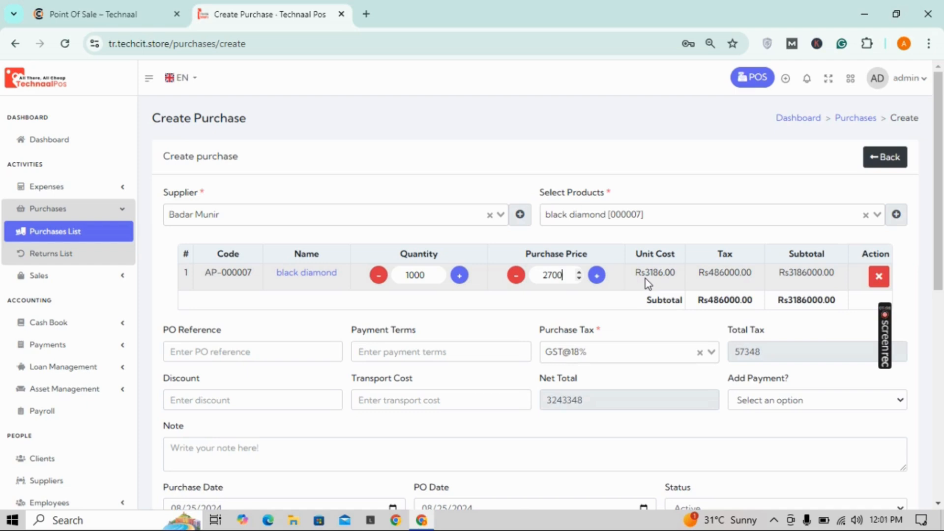
left_click(604, 303)
Step: Add a payment to the purchase and attempt to save it
scroll(943, 231, "down", 3)
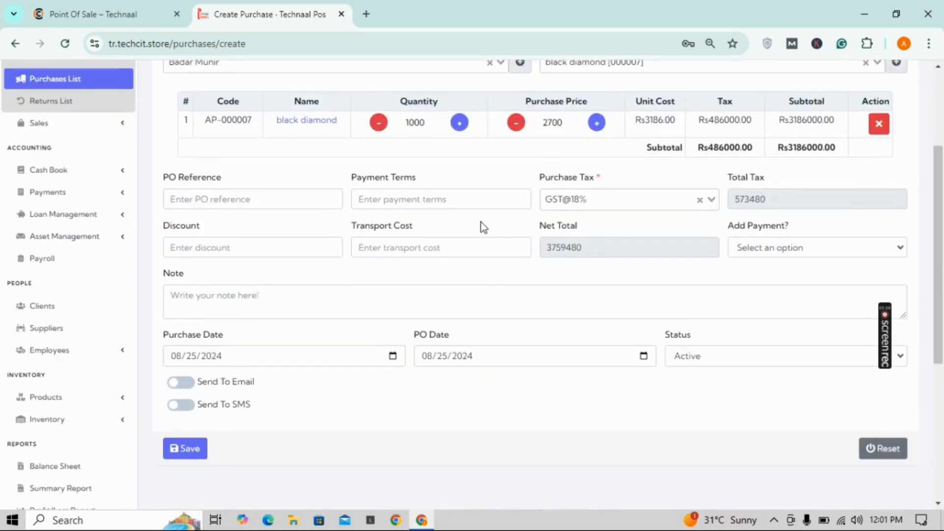
left_click(477, 206)
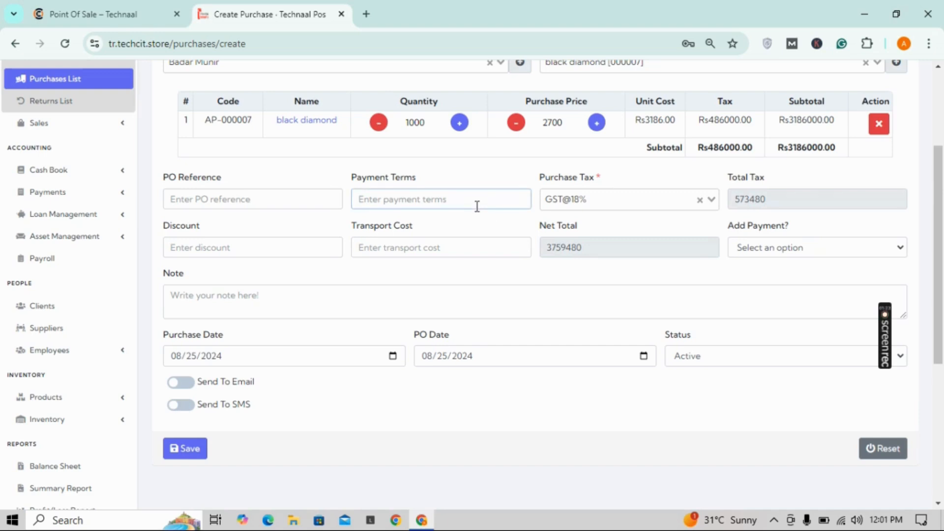
left_click(886, 250)
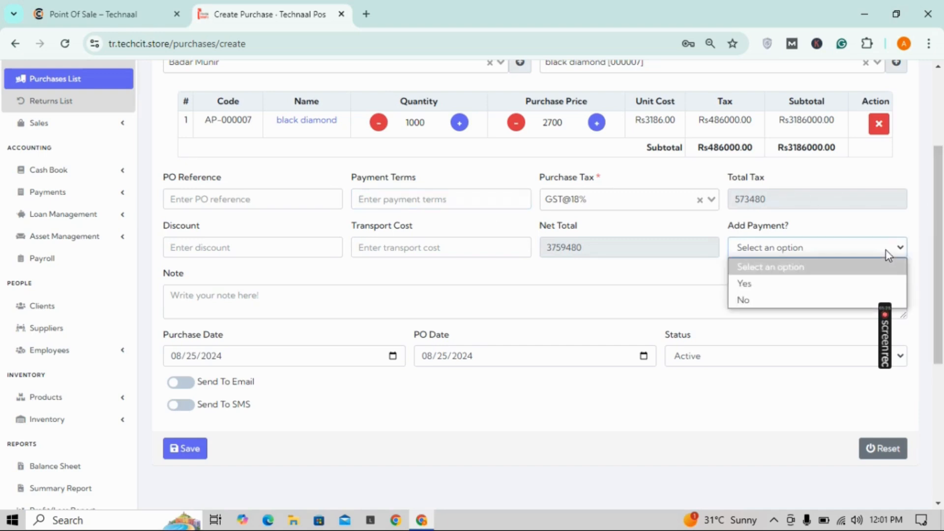
left_click(840, 280)
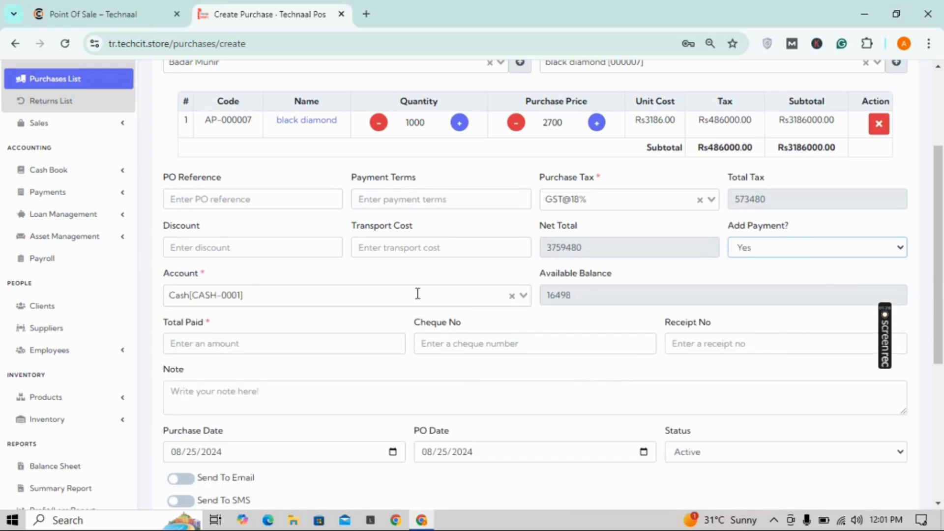
scroll(943, 276, "down", 2)
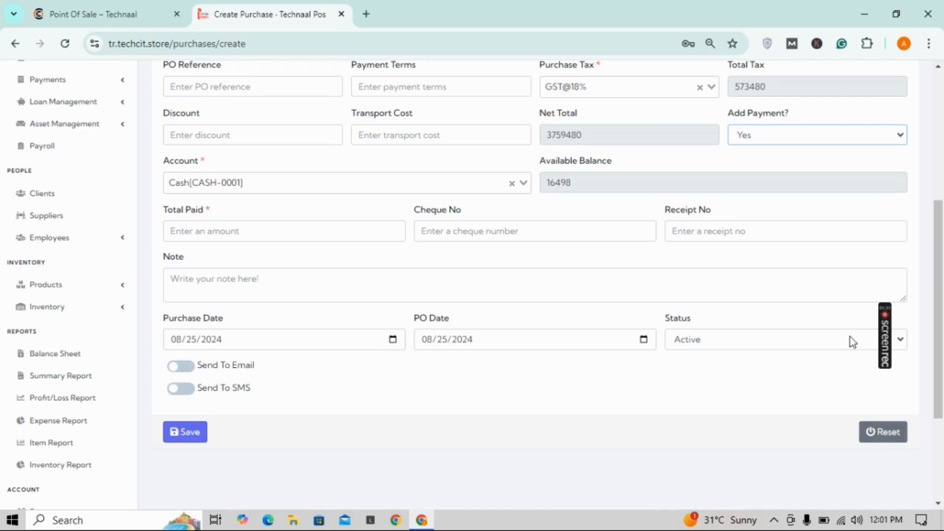
left_click(199, 433)
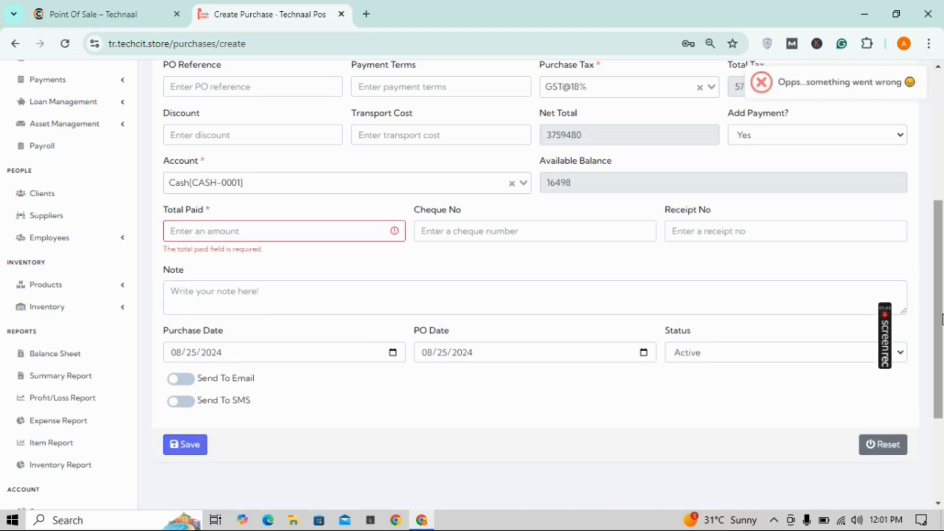
Step: Copy the 3186000.00 subtotal into Total Paid and resubmit the purchase
scroll(832, 220, "up", 5)
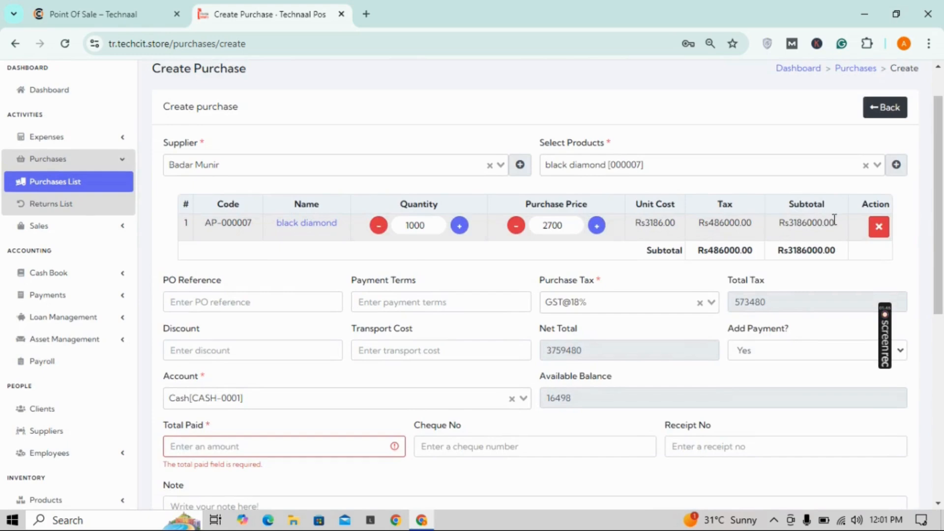
left_click_drag(834, 223, 798, 222)
left_click_drag(793, 224, 790, 224)
key("ctrl+c")
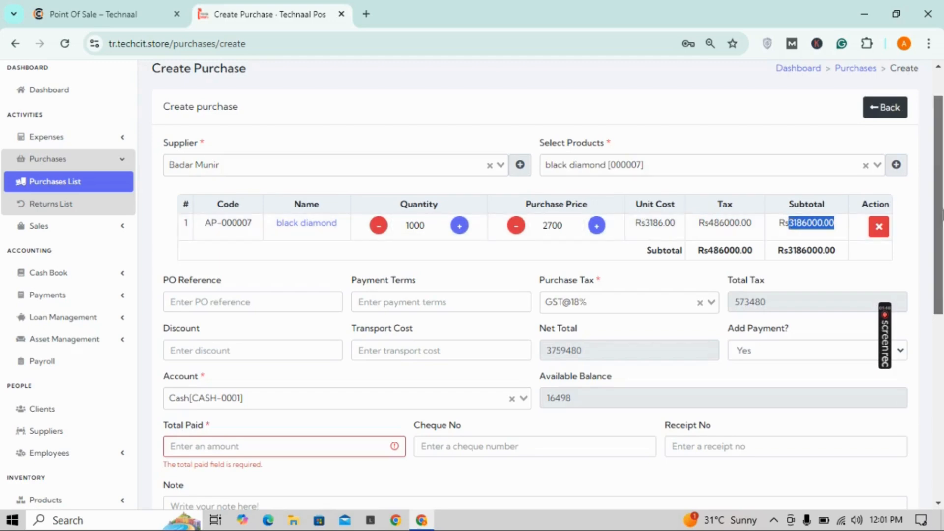
scroll(187, 285, "down", 3)
left_click(209, 319)
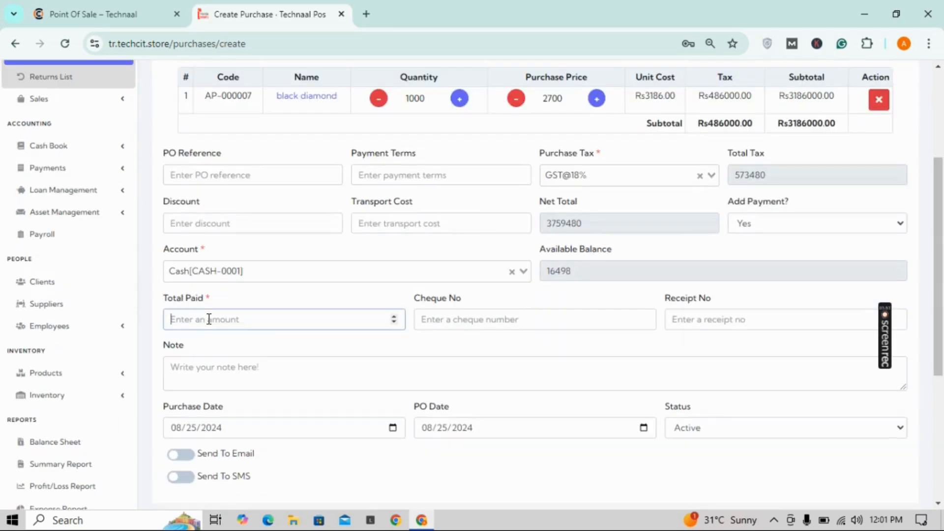
key("ctrl+v")
scroll(443, 305, "down", 3)
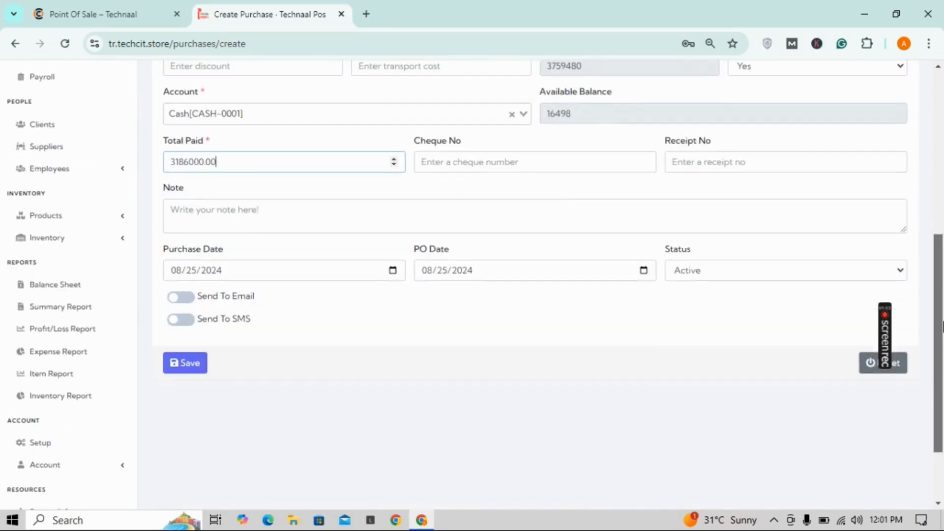
left_click(181, 363)
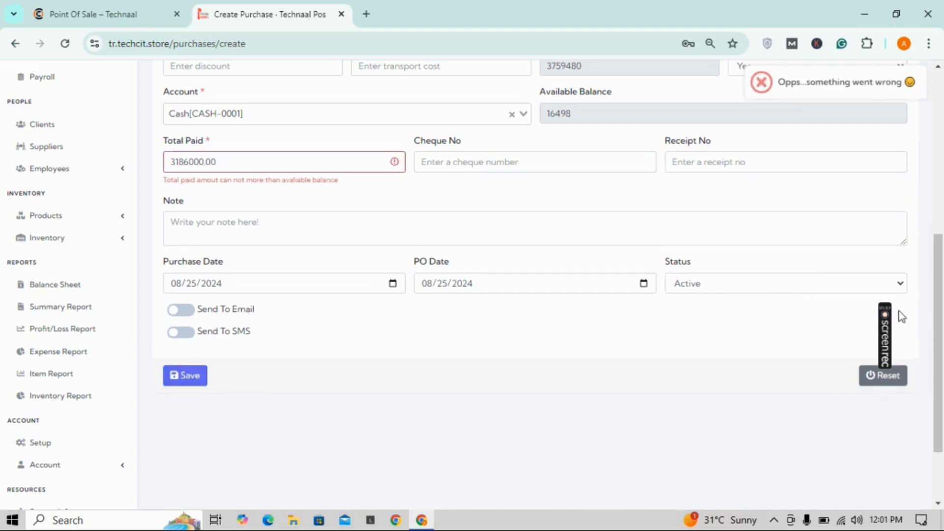
Step: Trim Total Paid down to 3186 so it fits the Cash balance of 16498
left_click(280, 165)
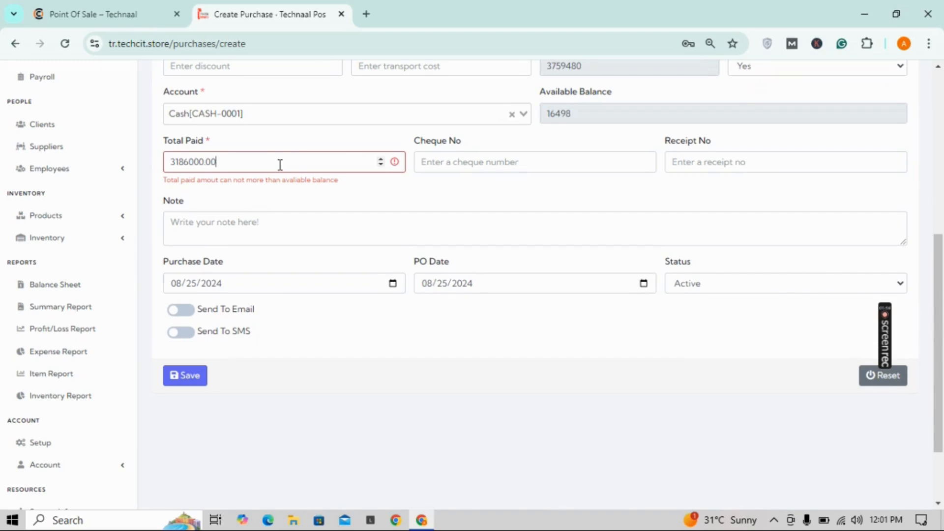
key("BackSpace")
key("BackSpace")
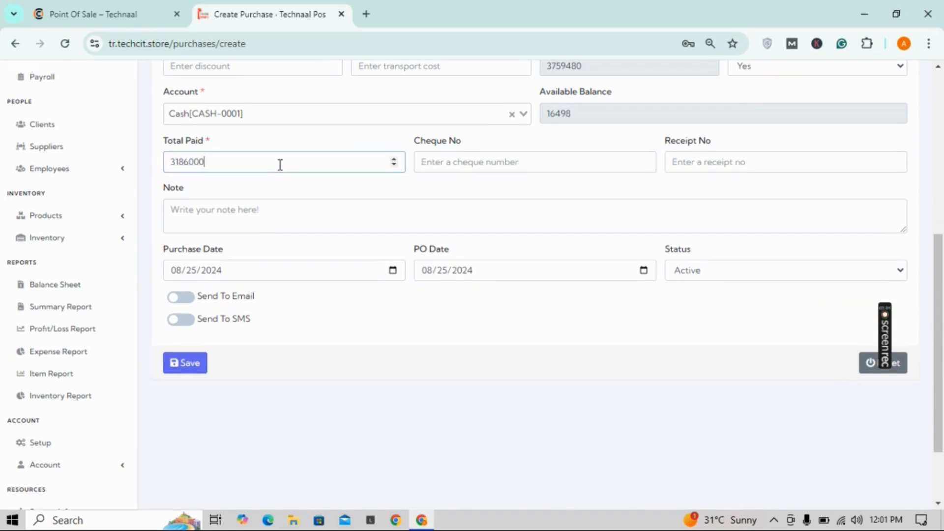
left_click(202, 363)
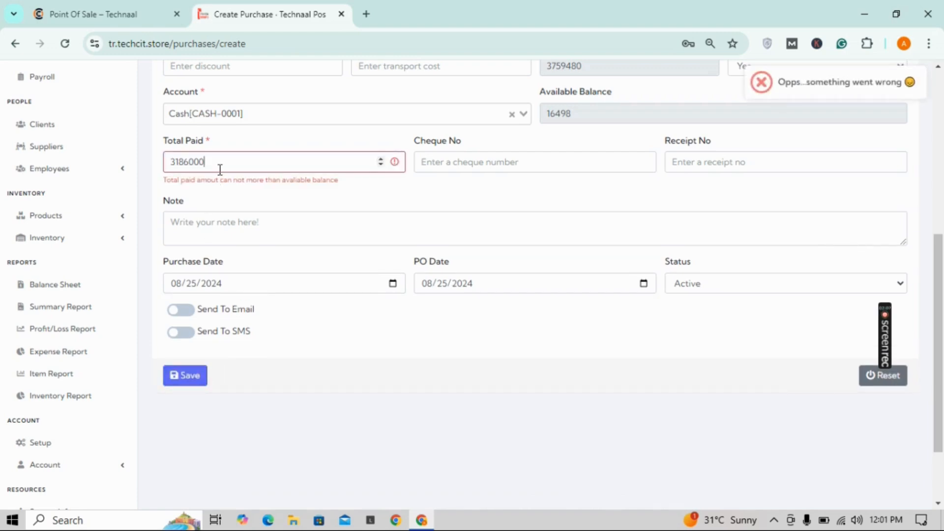
key("BackSpace")
key("BackSpace")
key("BackSpace")
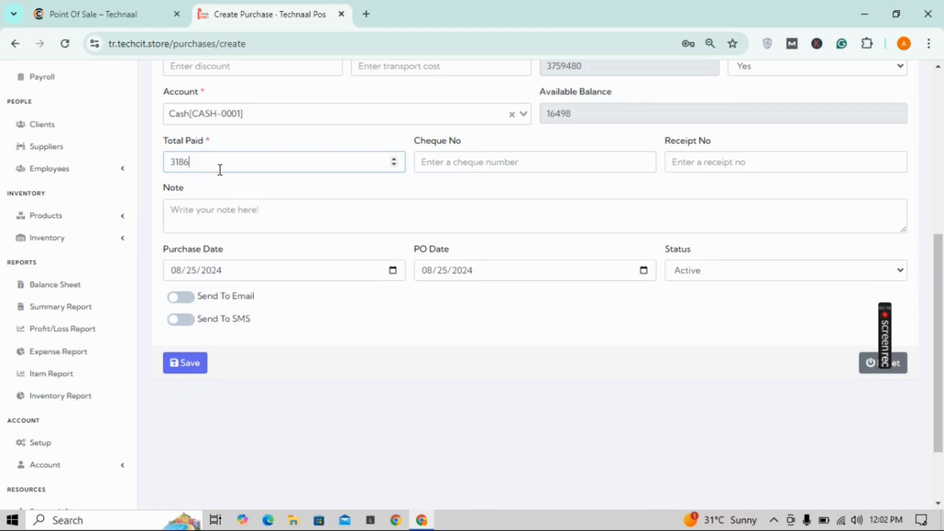
Step: Save purchase APP-3: 1000 black diamond at Rs3186 unit cost, subtotal Rs3186000.00
left_click(183, 358)
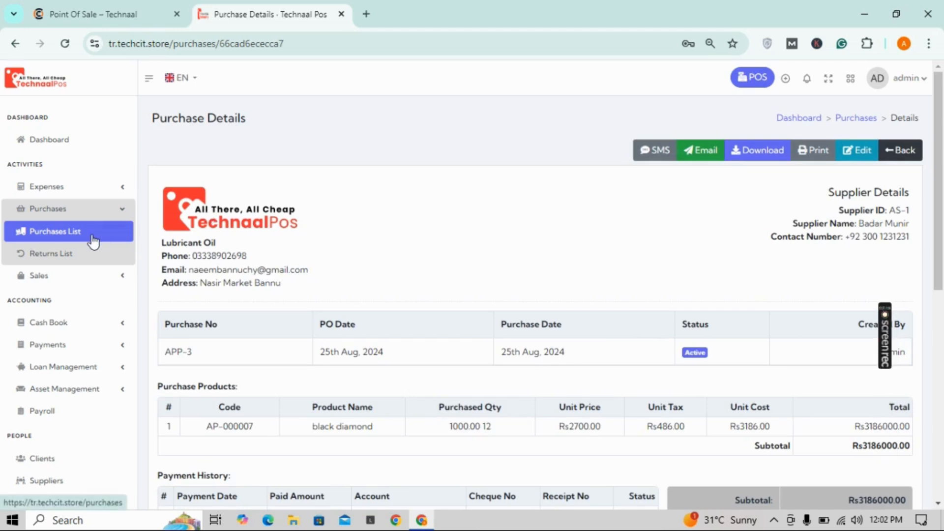
left_click(88, 325)
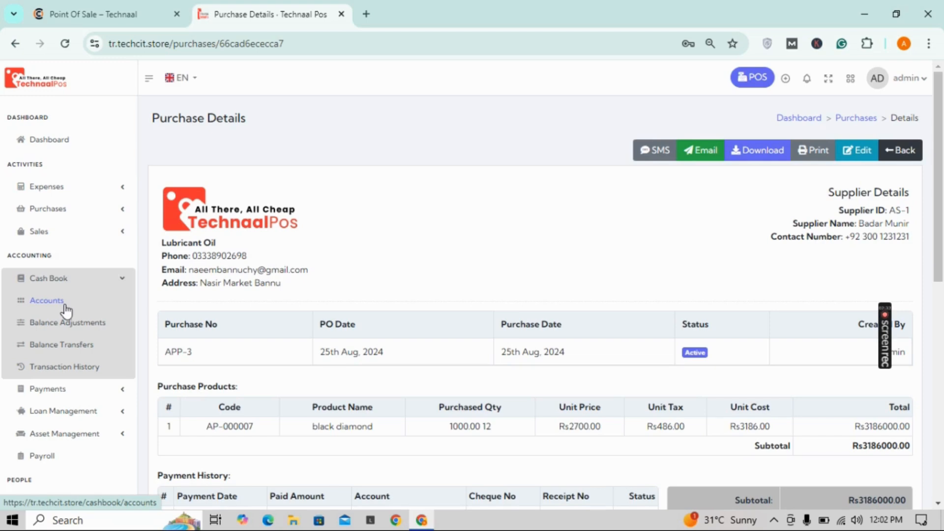
Step: Browse Cash Book accounts, the new-account form, balance adjustments and transfers, then begin a transfer
left_click(67, 311)
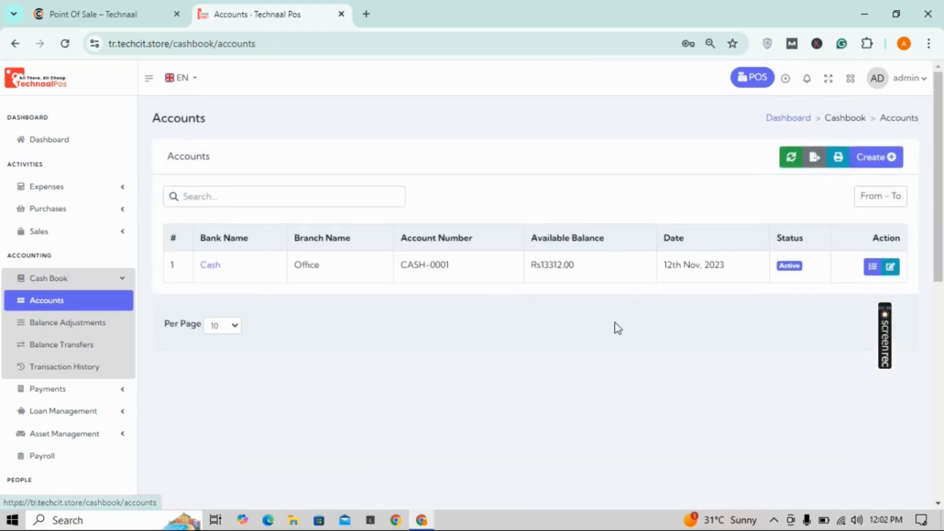
left_click(870, 159)
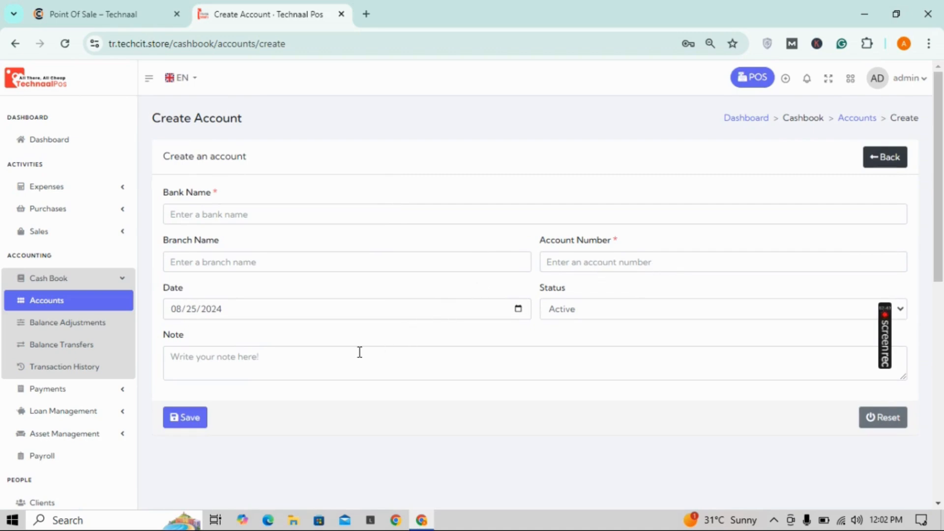
left_click(101, 331)
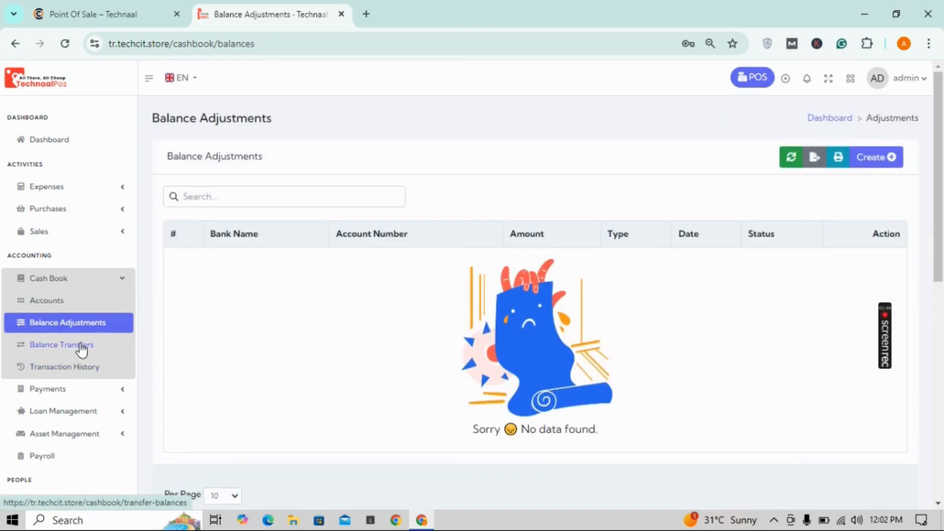
left_click(82, 349)
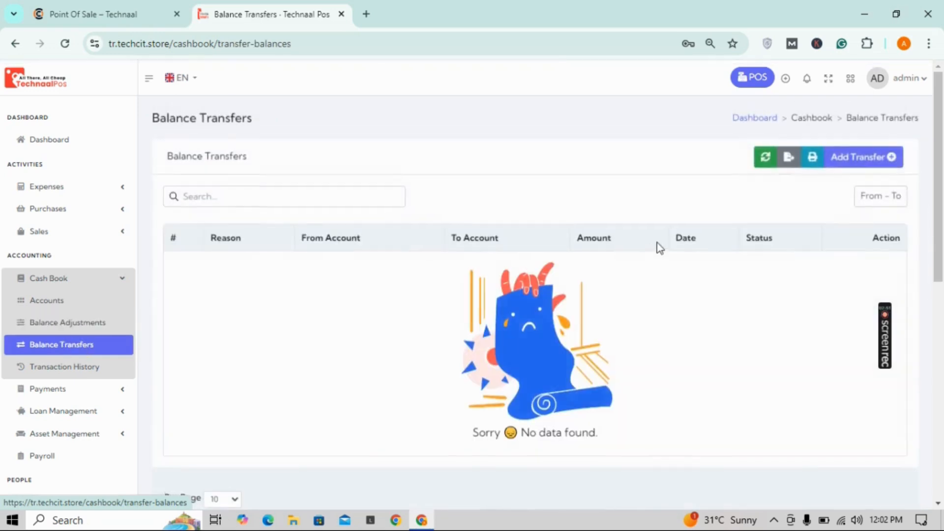
left_click(884, 158)
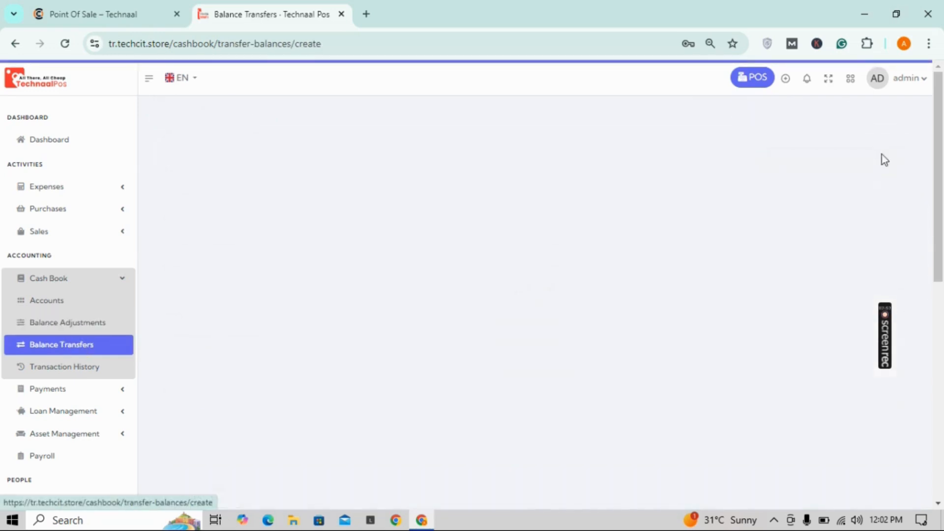
left_click(394, 219)
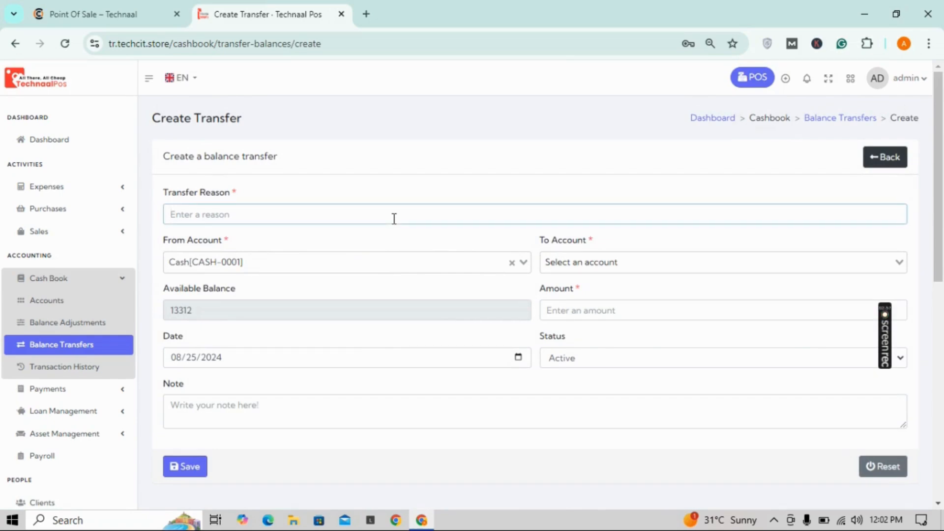
left_click(374, 258)
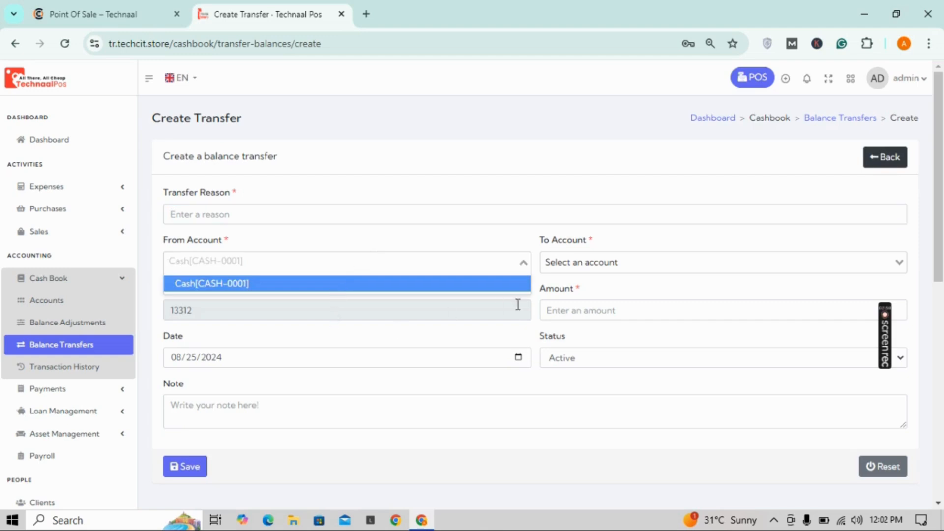
left_click(574, 262)
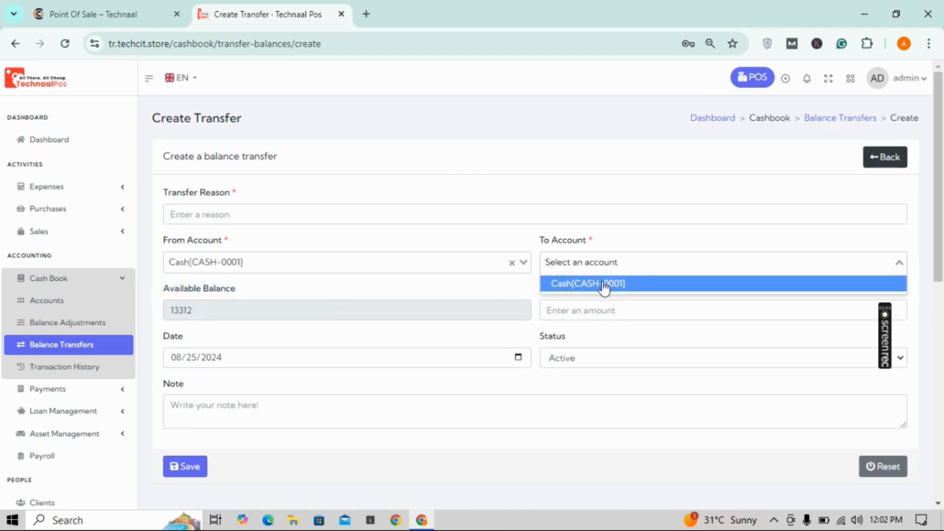
left_click(595, 334)
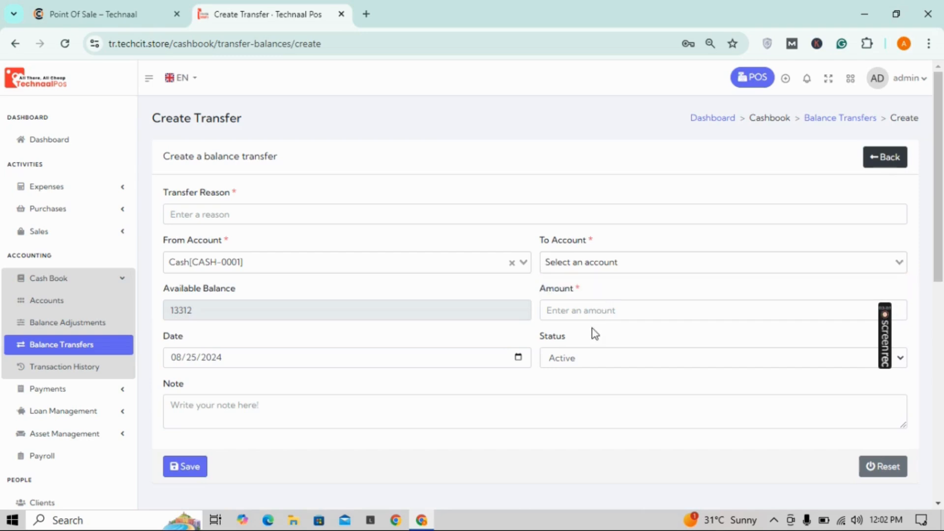
Step: View invoice AI-14's client payment details: Rs1534.00 paid in cash, nothing due
left_click(57, 391)
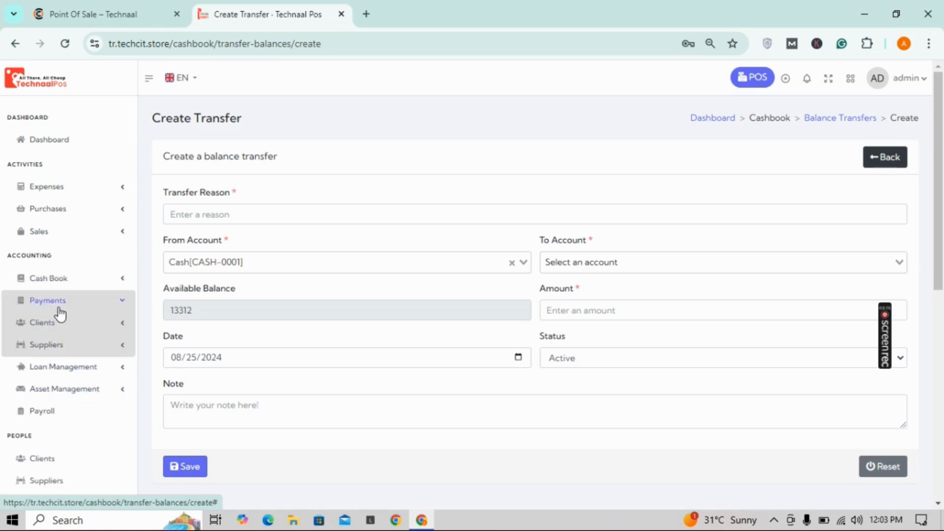
left_click(57, 330)
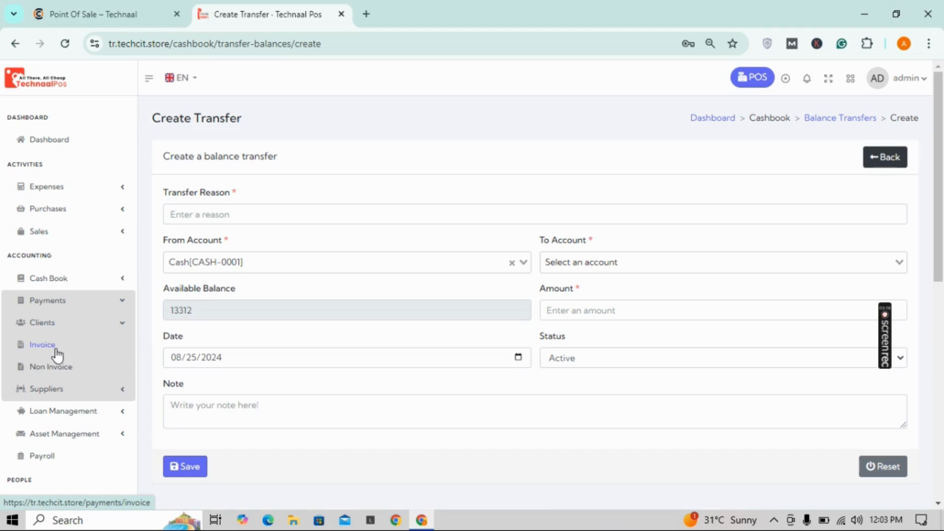
left_click(57, 353)
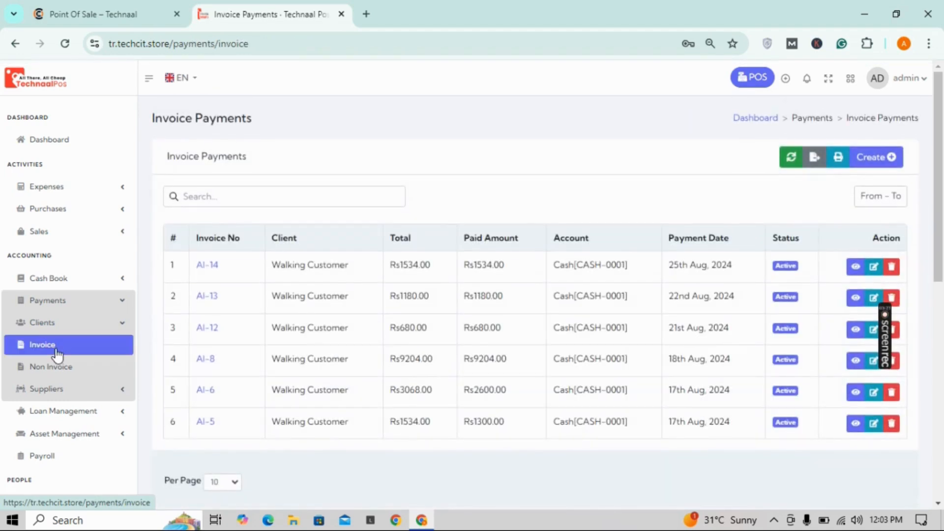
left_click(851, 267)
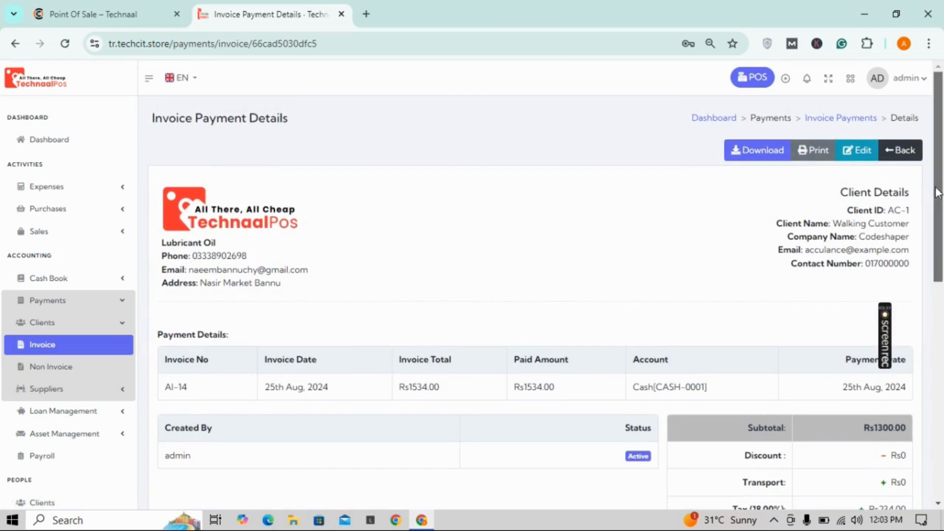
left_click_drag(934, 190, 941, 281)
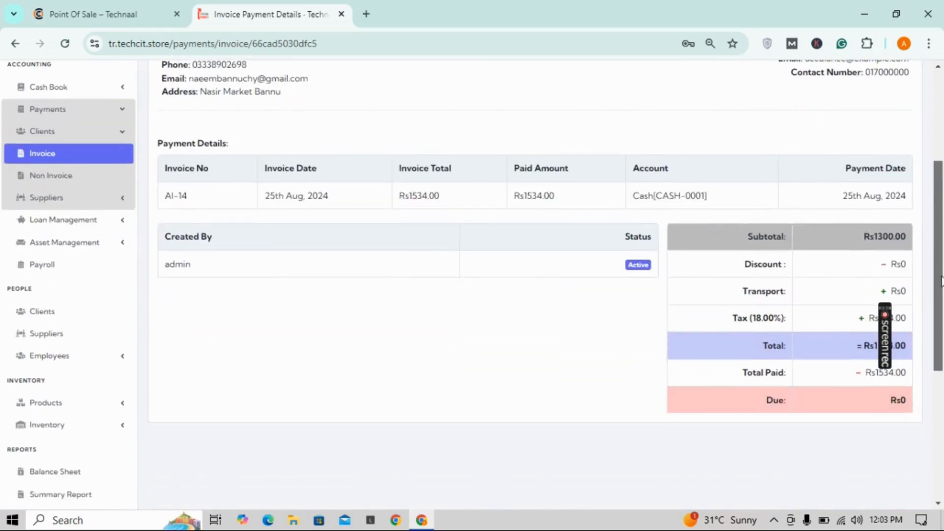
left_click_drag(941, 281, 941, 336)
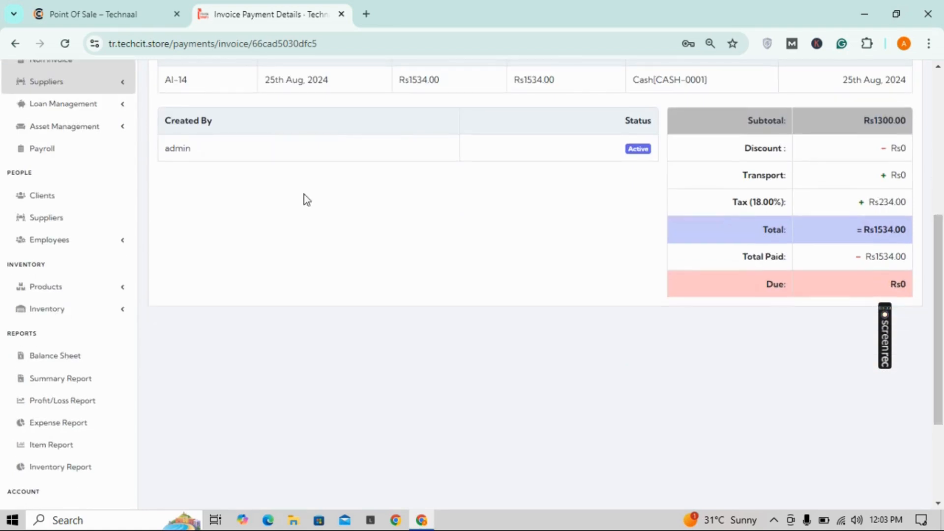
left_click(73, 103)
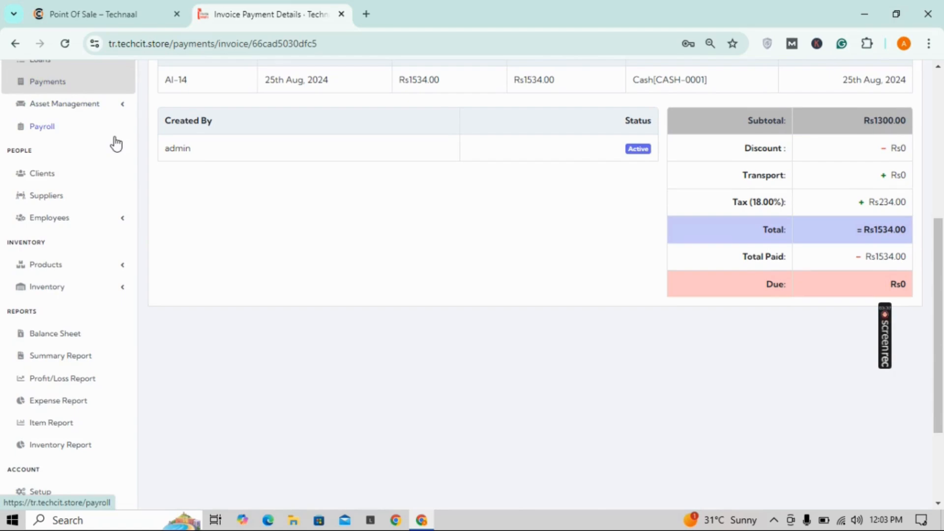
scroll(116, 143, "up", 2)
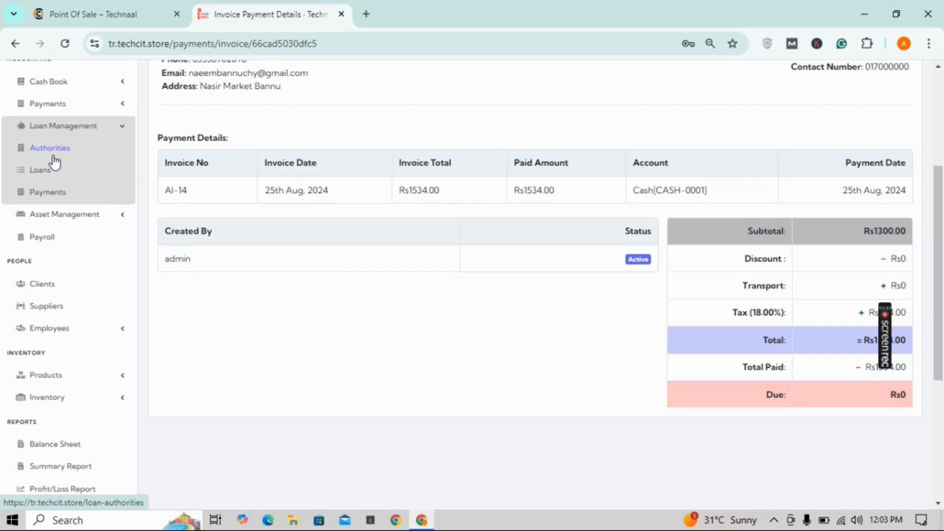
Step: Start a loan payment with Cash preset at 13312 and find no loans to choose
left_click(48, 192)
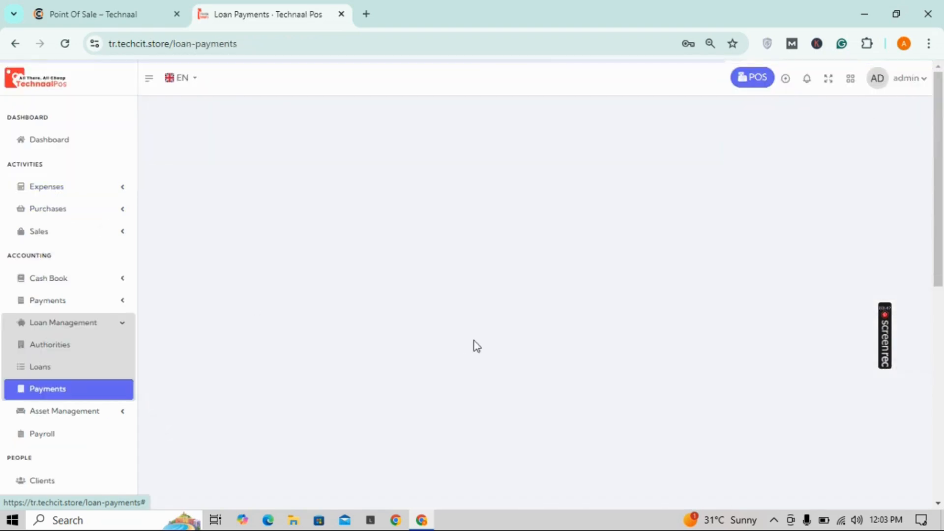
left_click(873, 158)
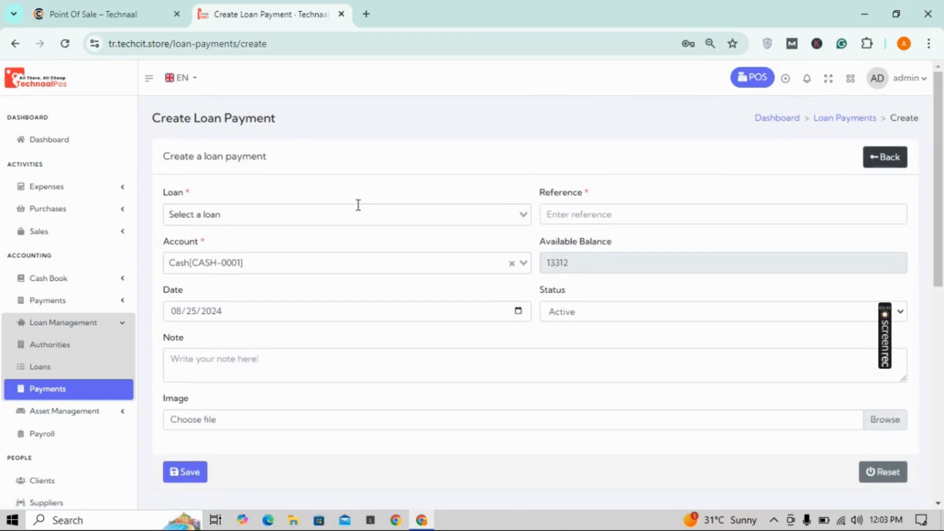
left_click(359, 205)
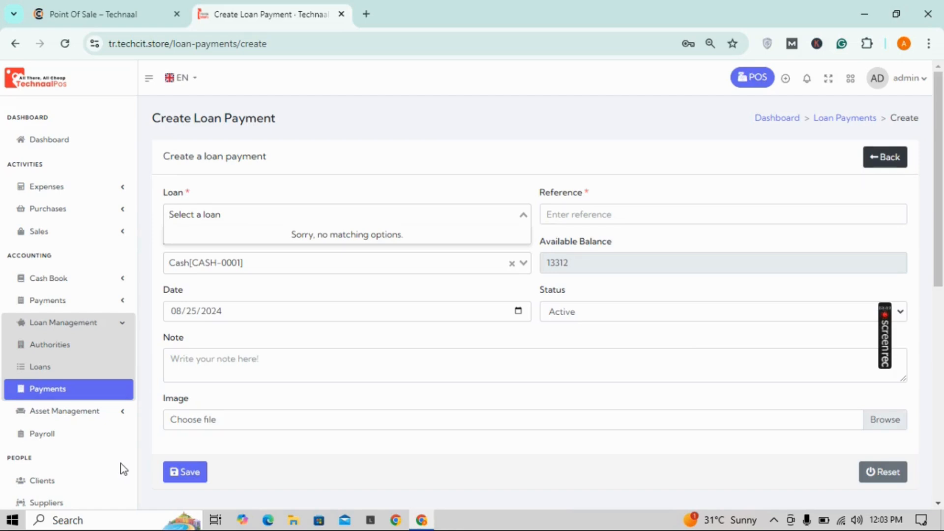
left_click(85, 413)
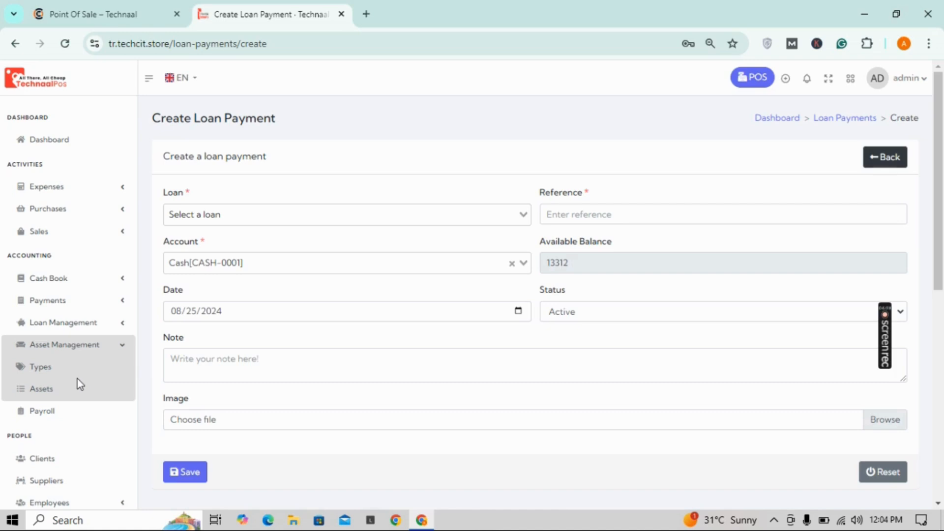
Step: Open Employee Payroll and scroll down to confirm no payroll records exist
left_click(53, 412)
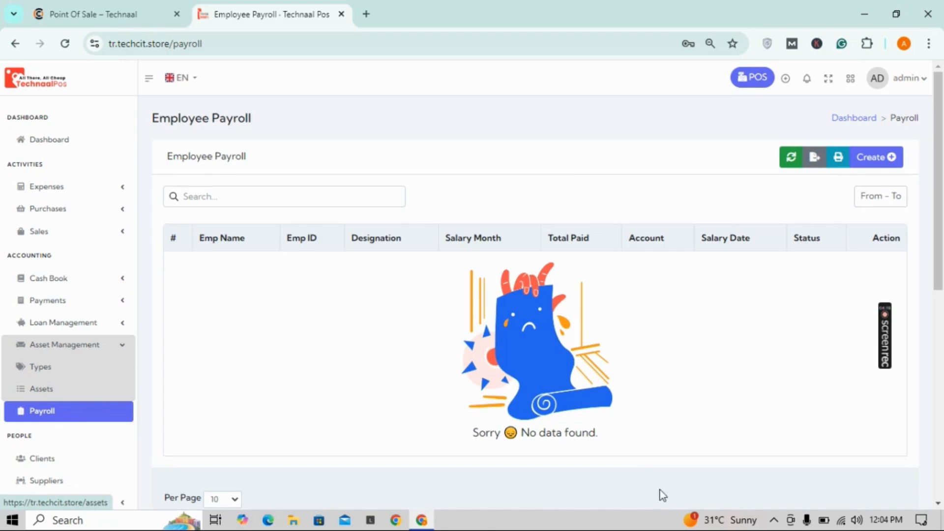
mouse_move(887, 339)
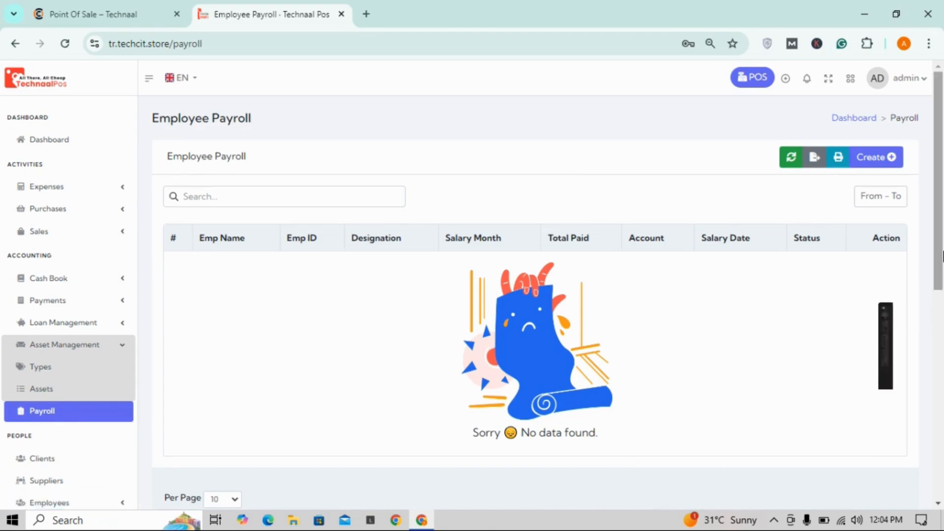
left_click_drag(943, 255, 942, 416)
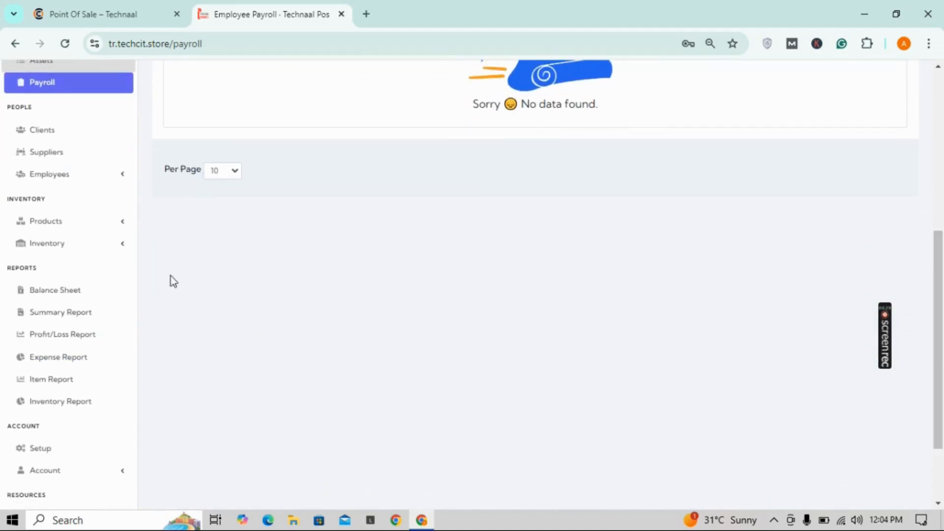
Step: Generate the July 2024 Monthly Summary and scroll through its -Rs0 balances
left_click(68, 313)
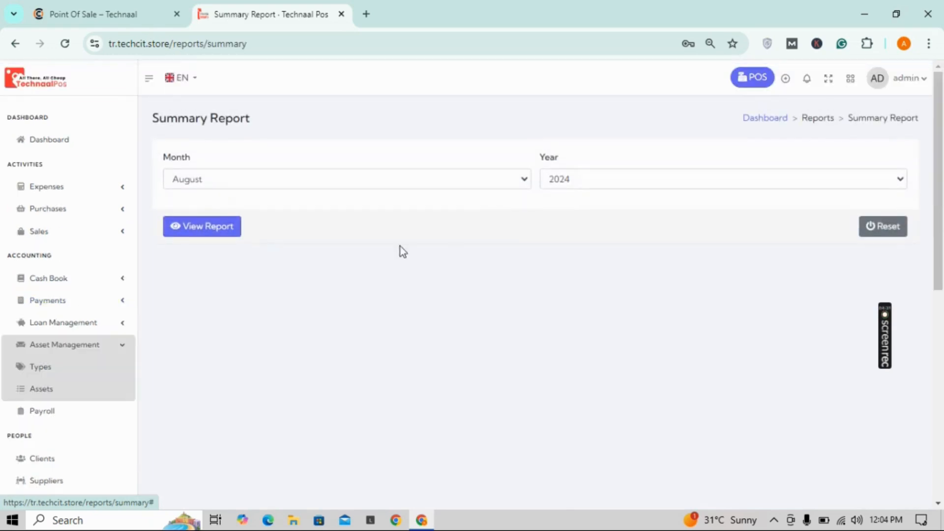
left_click(527, 179)
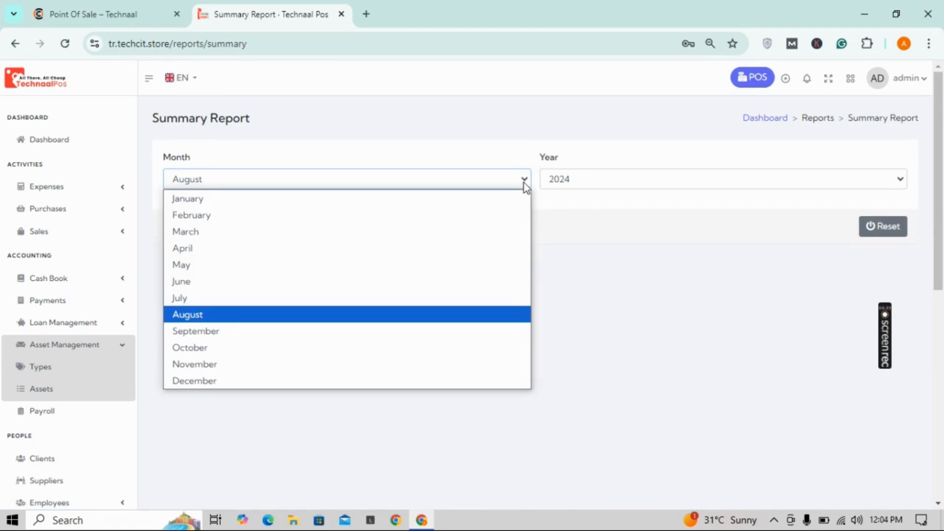
left_click(302, 298)
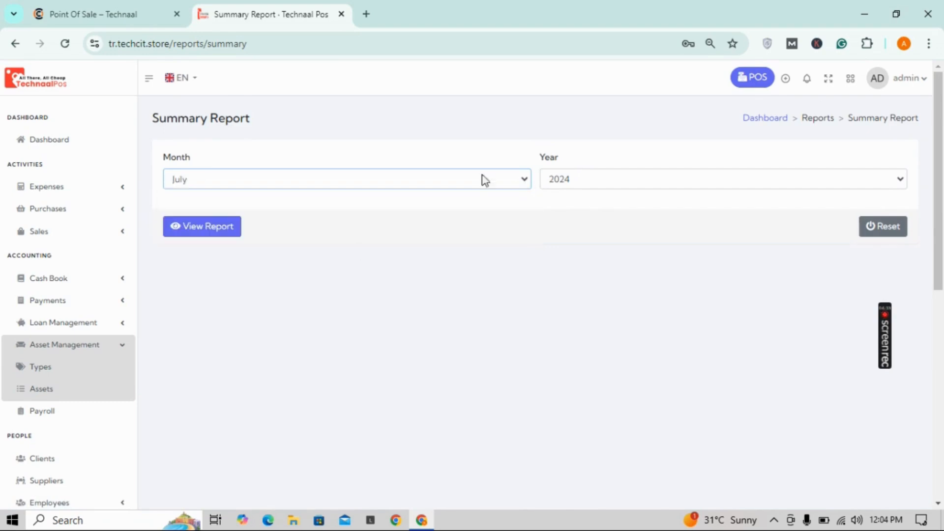
left_click(226, 225)
left_click_drag(942, 216, 923, 201)
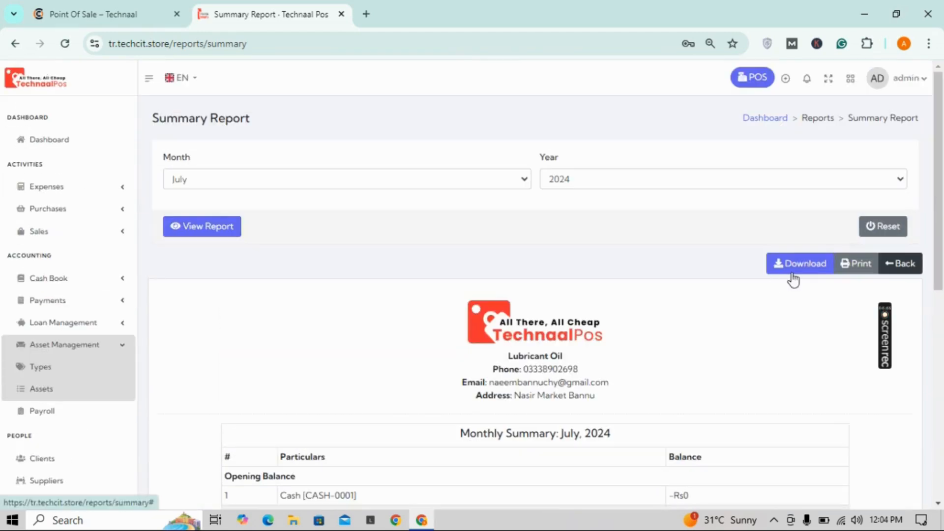
left_click_drag(943, 239, 943, 449)
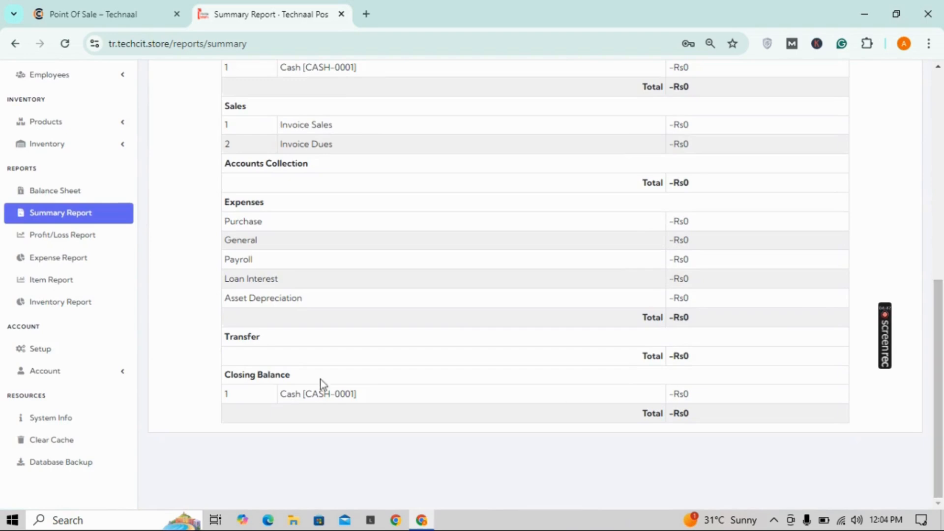
Step: Generate the Gross Profit/Loss report for the last 7 days: Rs17000.00 sales, Rs9232.64 profit
left_click(80, 236)
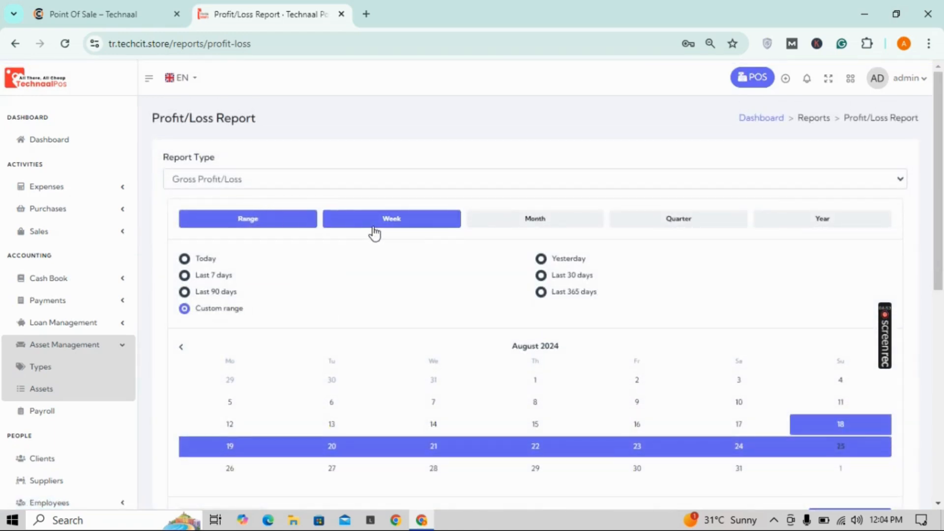
left_click(216, 276)
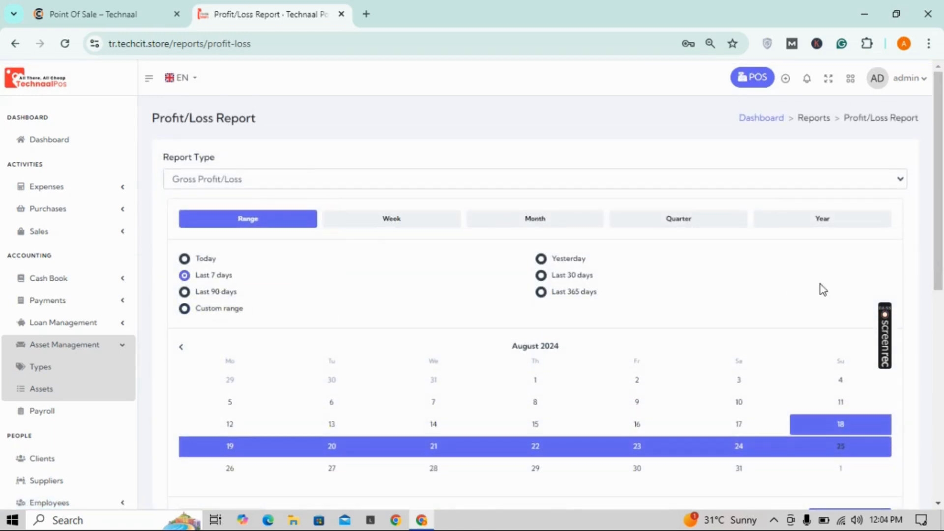
scroll(943, 267, "down", 1)
scroll(942, 267, "down", 5)
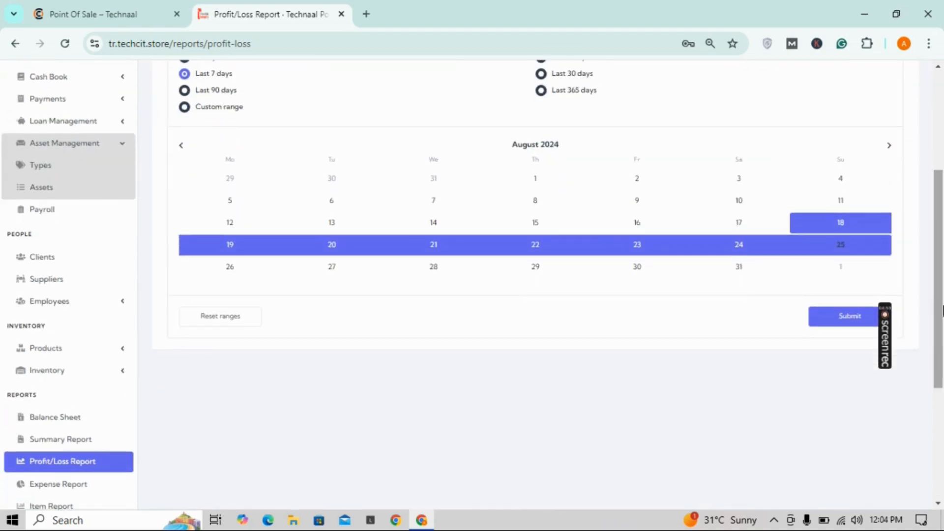
left_click(838, 325)
scroll(943, 438, "down", 5)
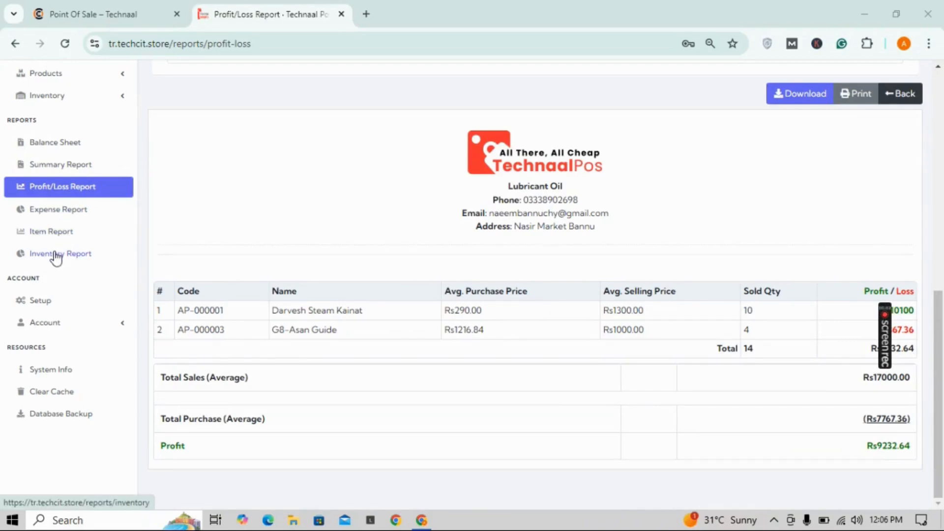
Step: Review General Settings: company details, code prefixes, and defaults like Pkr currency and Sale Tax 18%
left_click(46, 300)
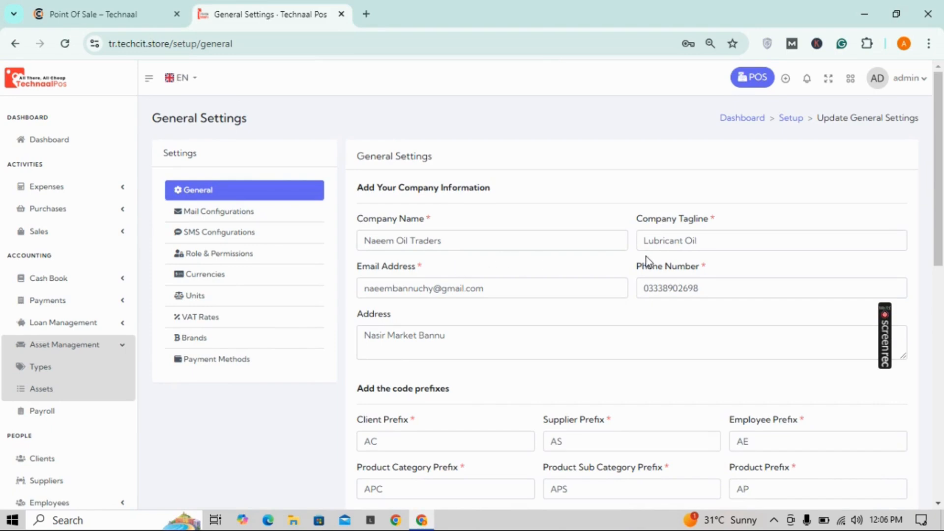
left_click_drag(926, 207, 943, 401)
scroll(943, 227, "down", 2)
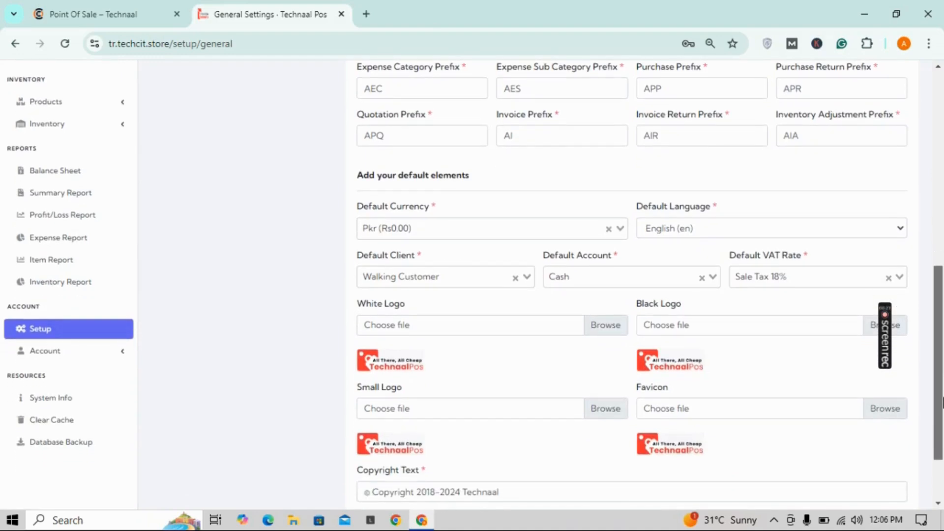
left_click_drag(943, 386, 548, 177)
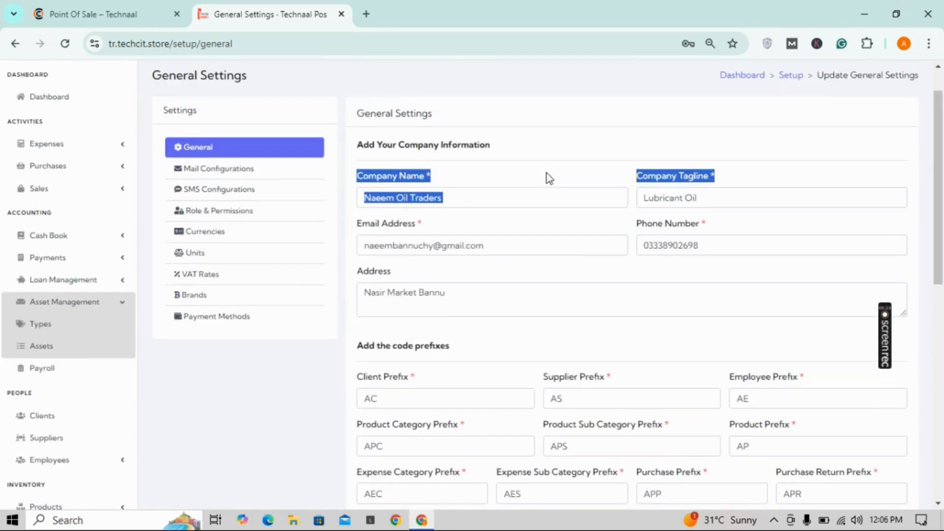
Step: View the Mail, SMS, Role & Permissions, Brands and Payment Methods settings pages in turn
left_click(187, 172)
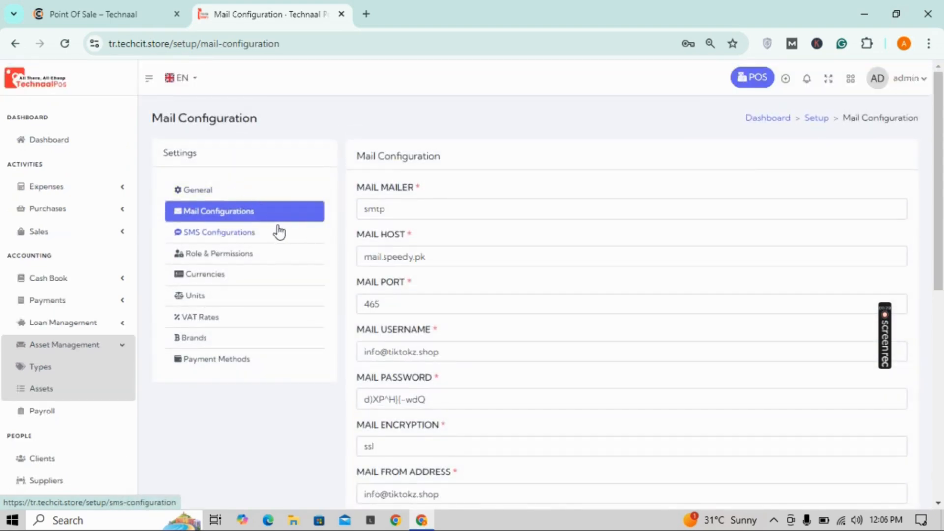
left_click(250, 235)
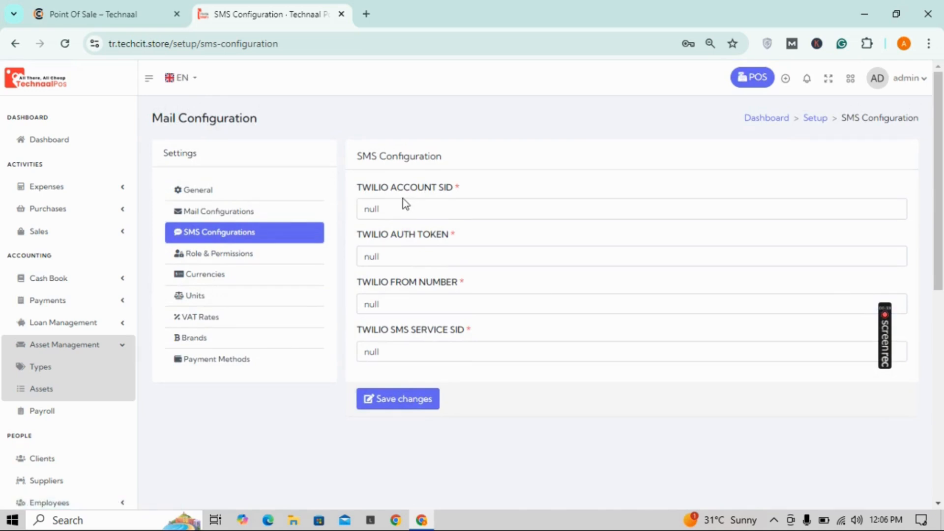
left_click(285, 258)
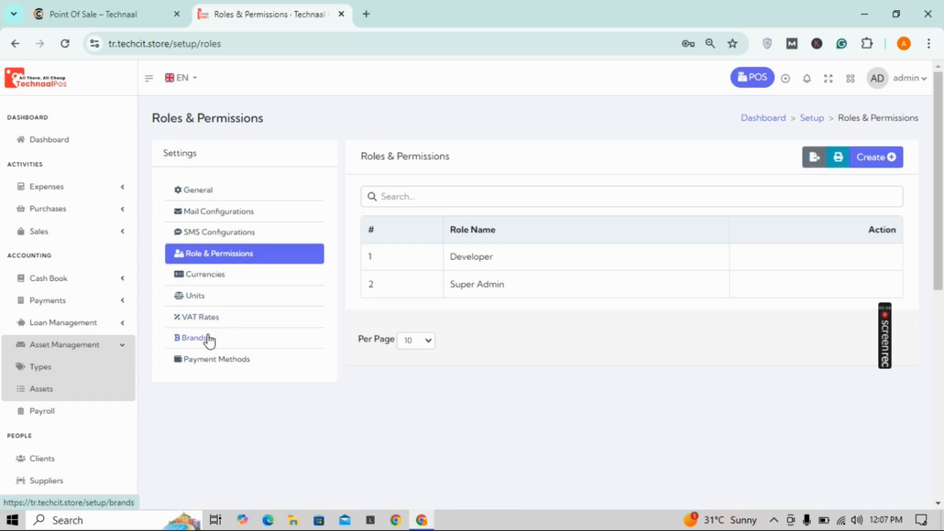
left_click(240, 344)
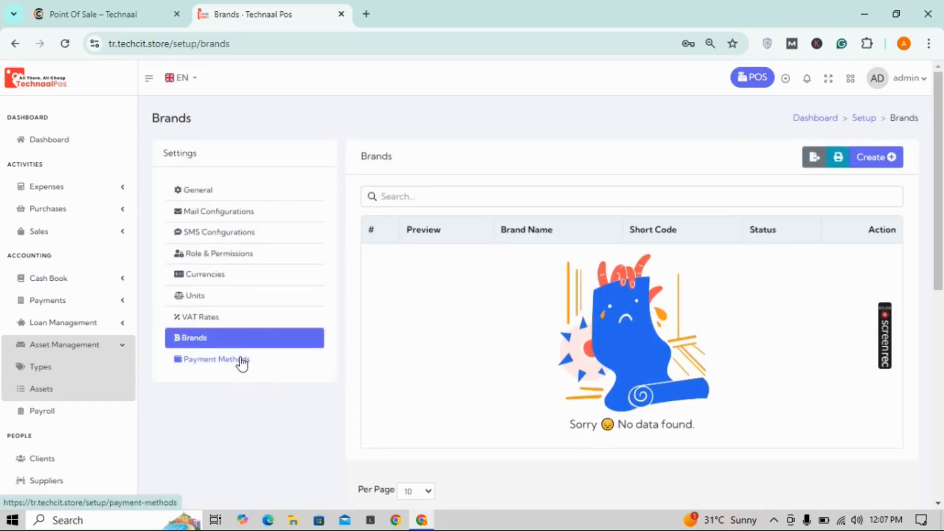
left_click(242, 361)
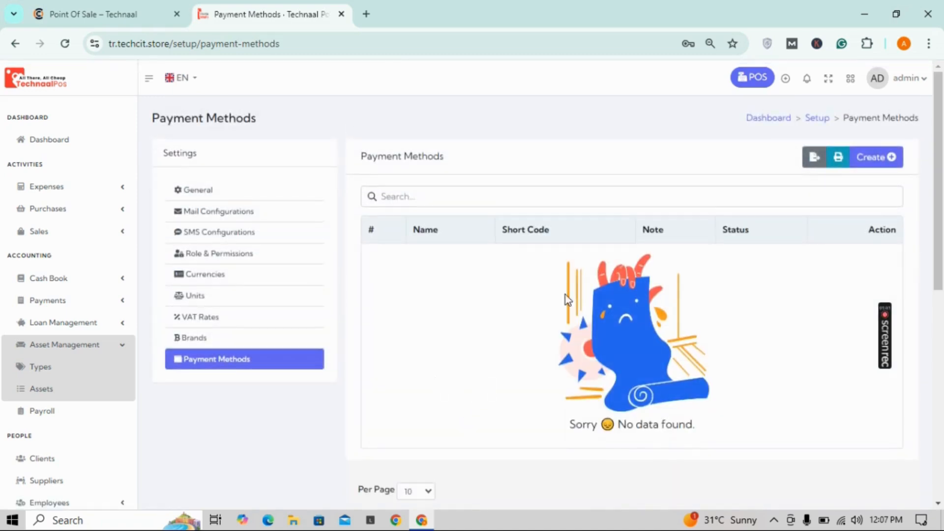
Step: Sell one black diamond to the walking customer, paid in full with Rs4177.20 cash
left_click(760, 79)
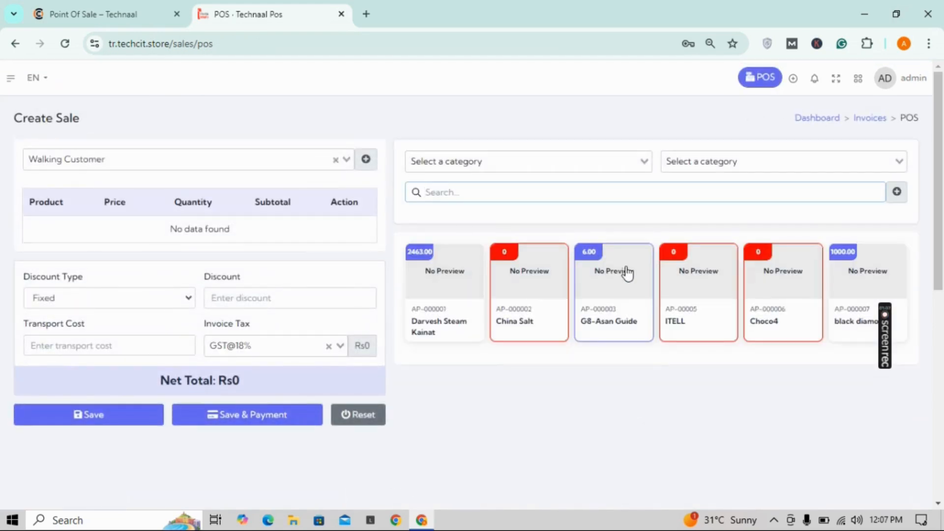
left_click(854, 314)
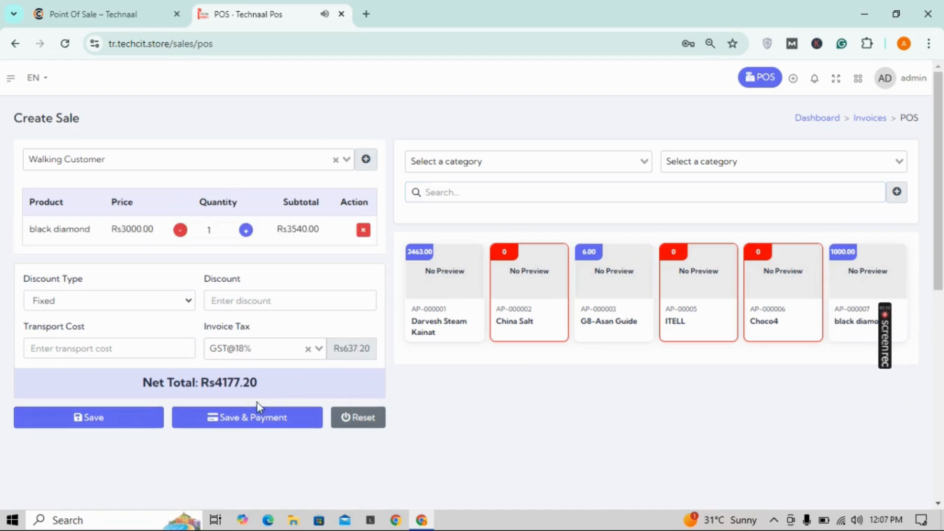
left_click(248, 417)
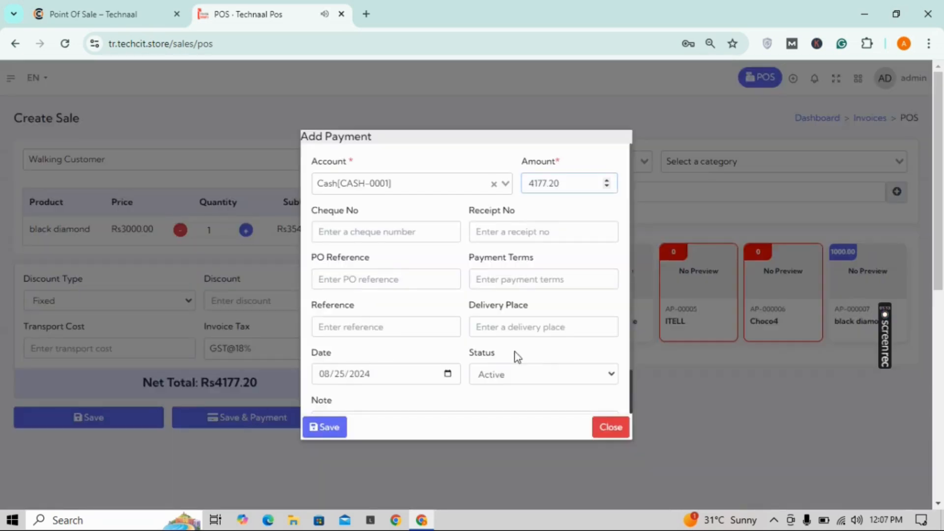
left_click(309, 434)
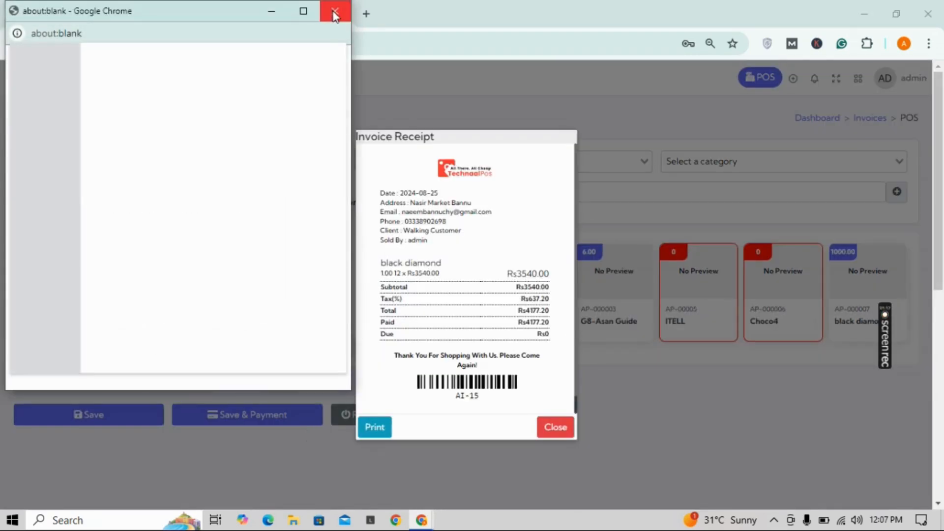
Step: Close the AI-15 receipt and log out of the admin account
left_click(334, 14)
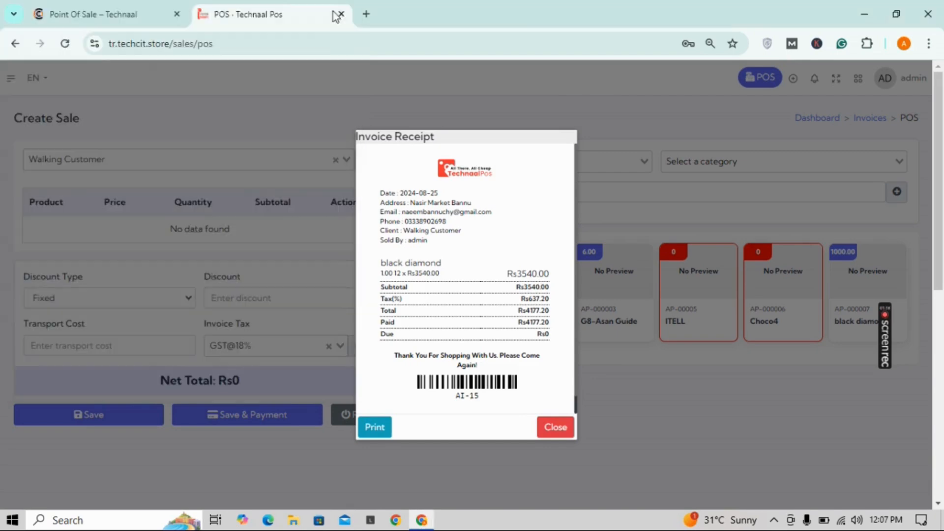
left_click(557, 430)
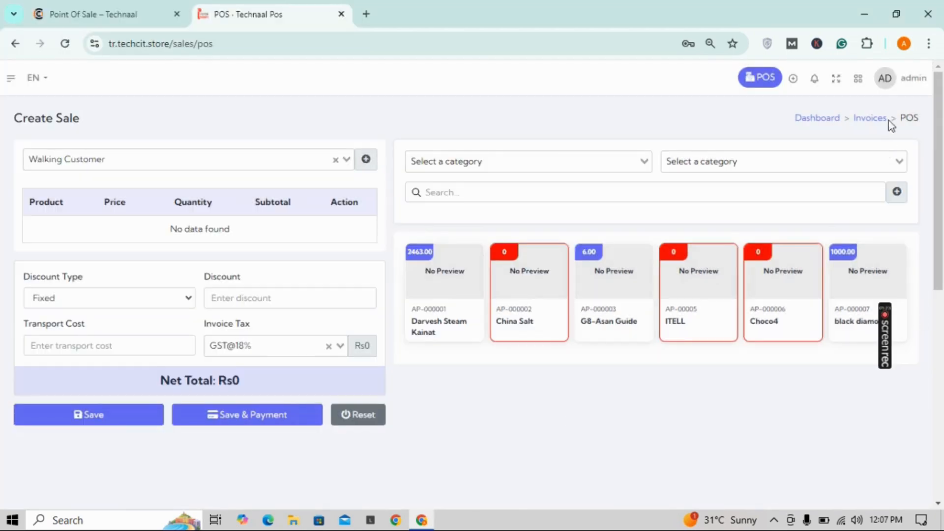
left_click(896, 85)
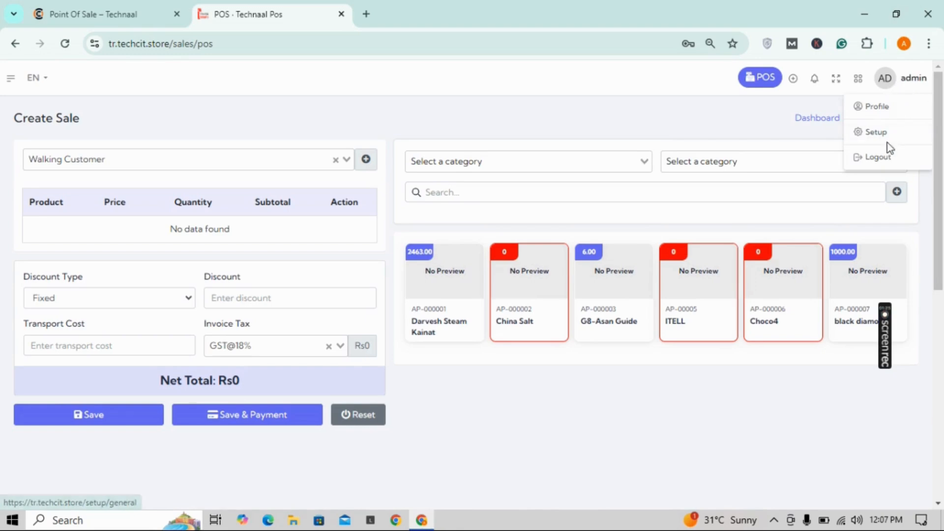
left_click(887, 157)
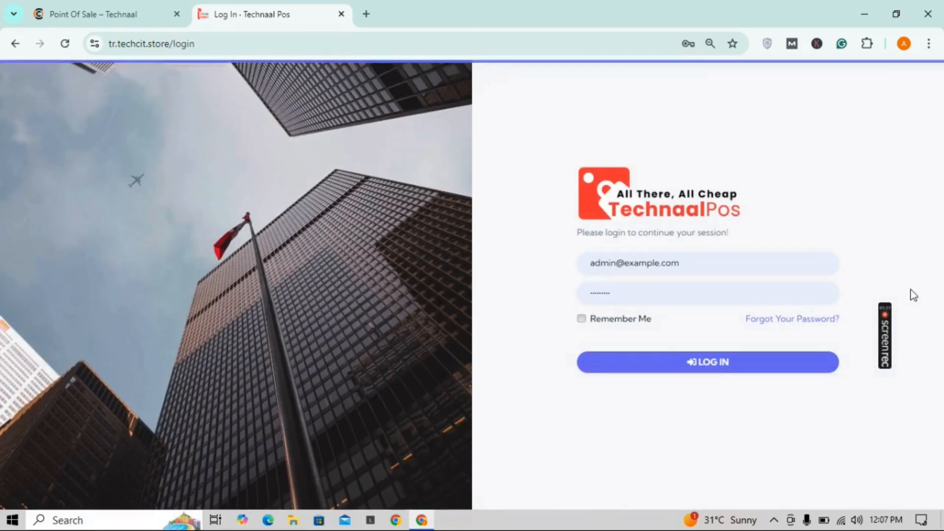